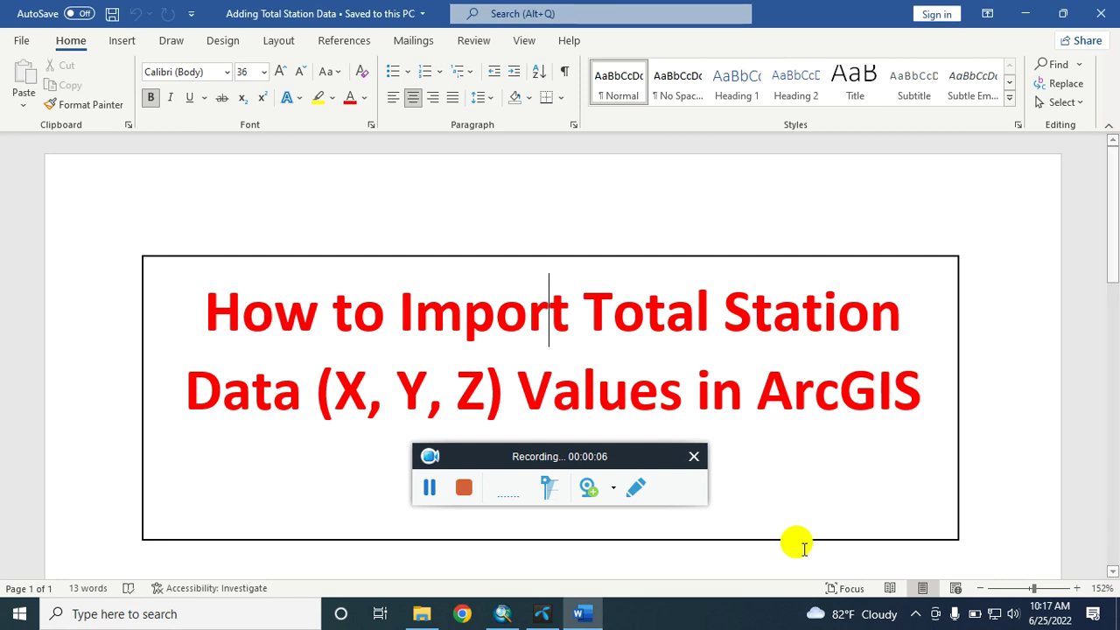
# - Minimize Word, view the 189 text file in WordPad, and close it again
pyautogui.moveTo(502, 458); pyautogui.dragTo(336, 589)
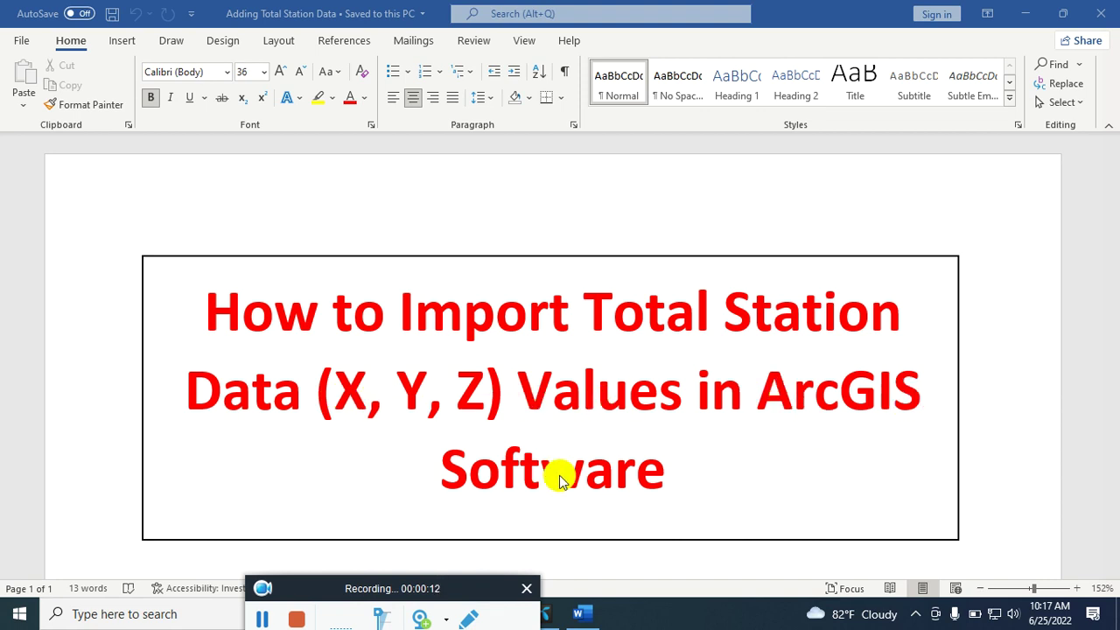
pyautogui.click(1025, 14)
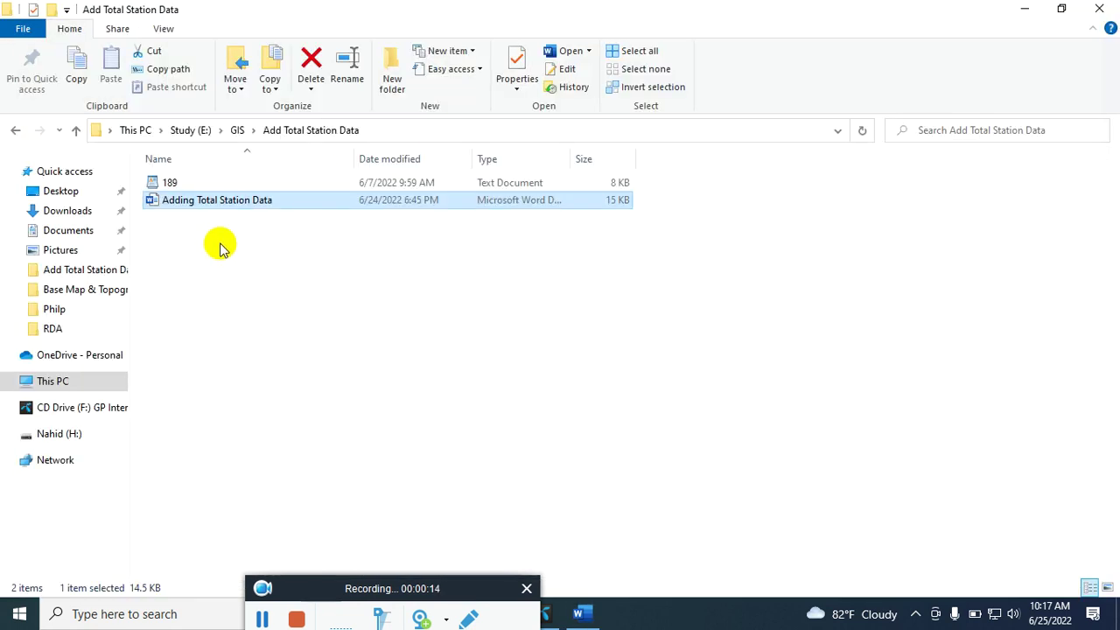
pyautogui.click(180, 182)
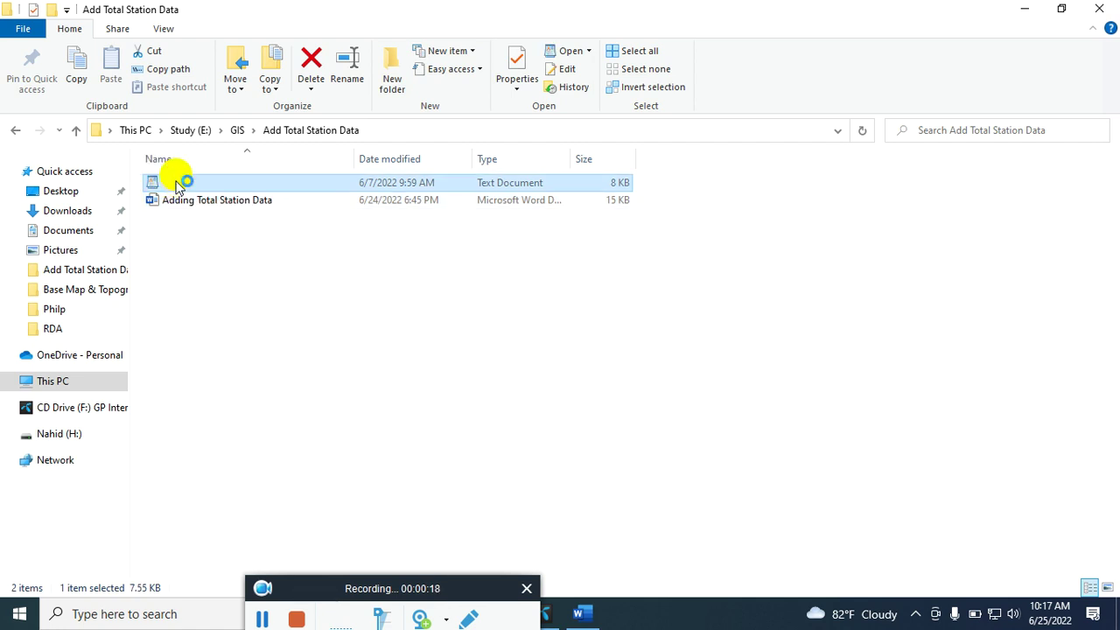
pyautogui.doubleClick(180, 182)
pyautogui.moveTo(311, 170); pyautogui.dragTo(710, 475)
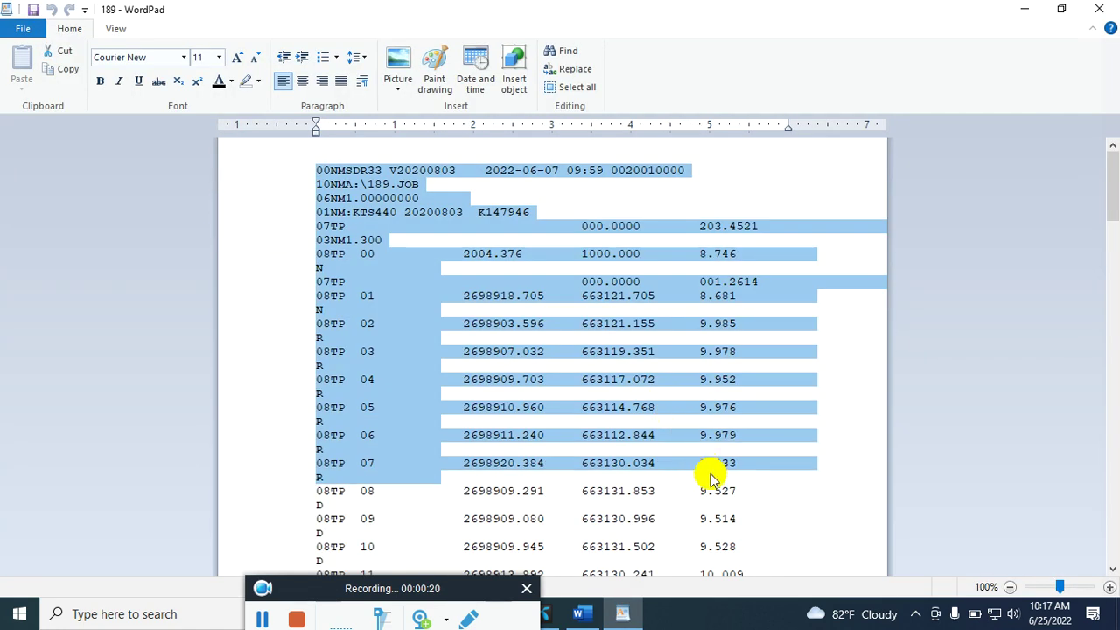
pyautogui.click(1104, 14)
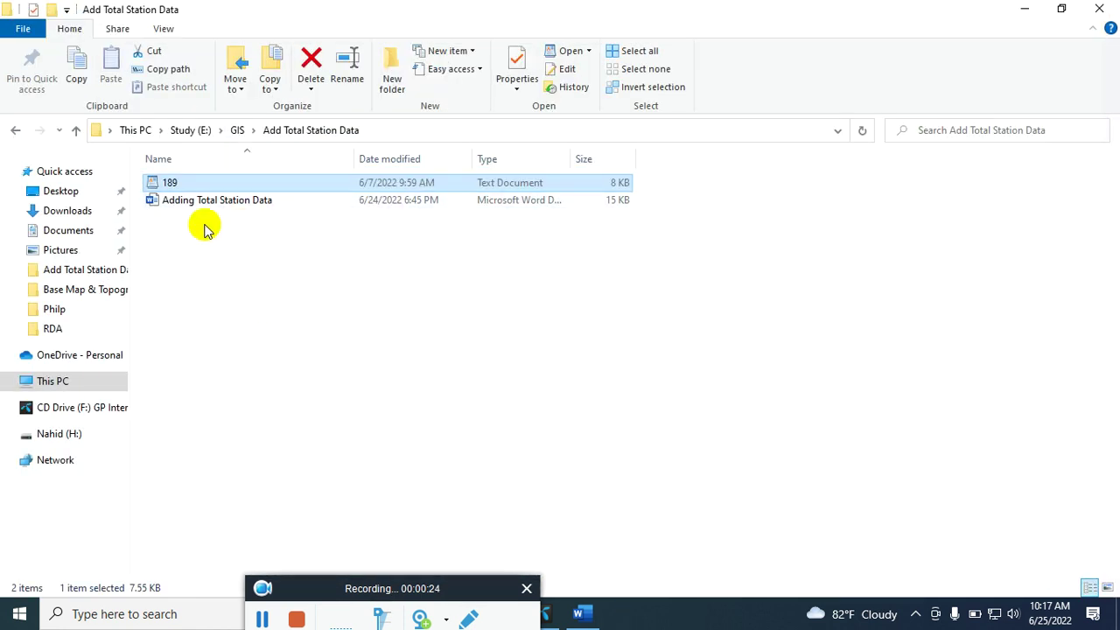
# - Launch Excel from Windows Search with a blank workbook beside the survey folder
pyautogui.click(147, 616)
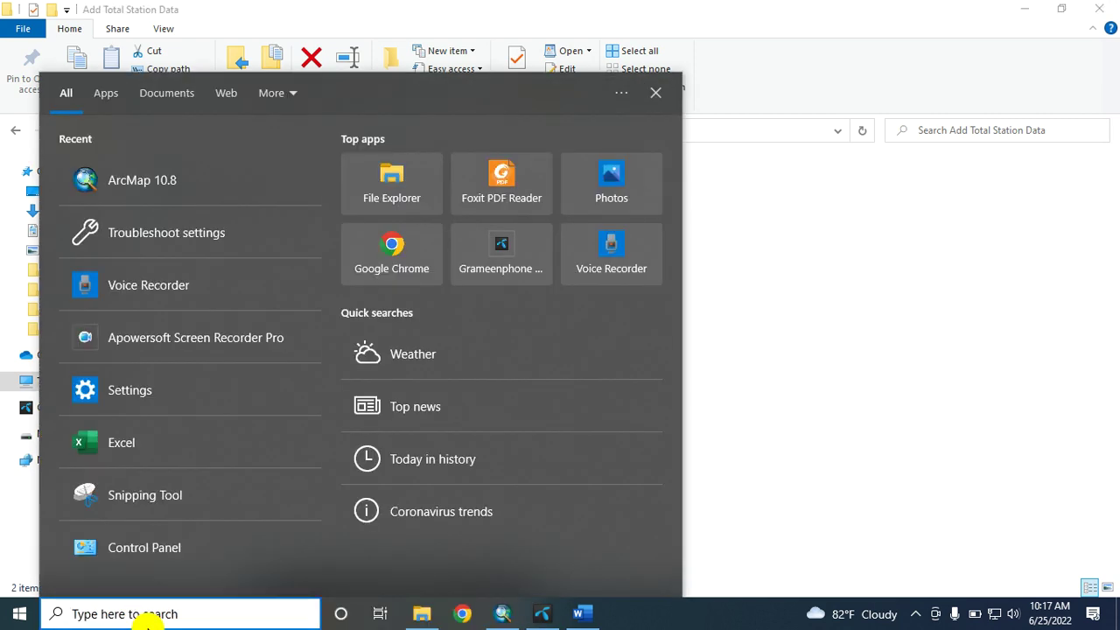
pyautogui.write('excel')
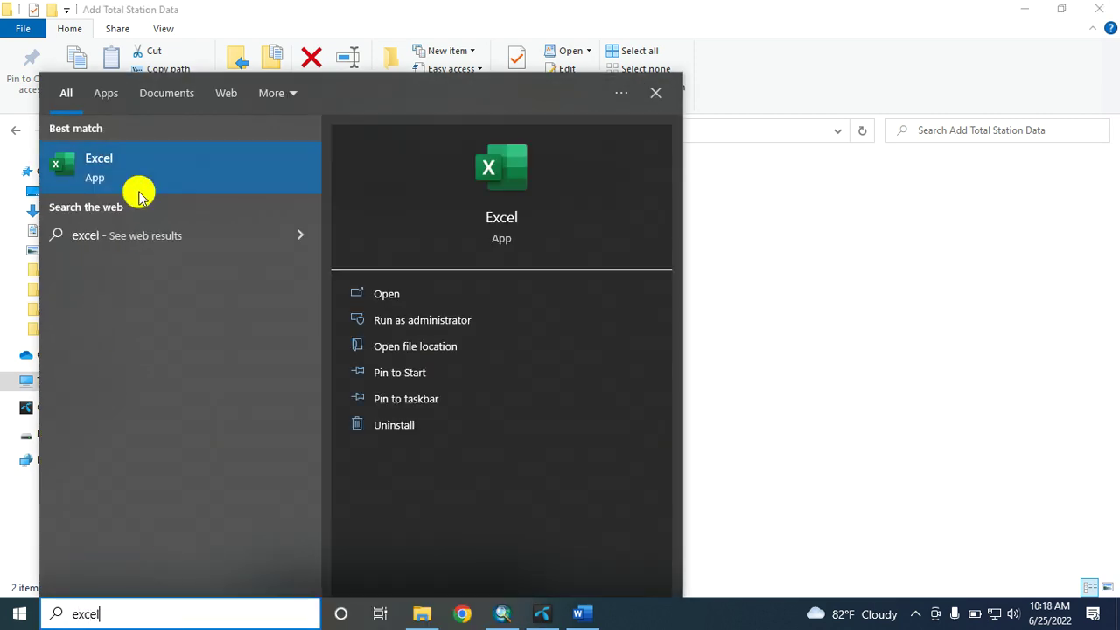
pyautogui.click(159, 182)
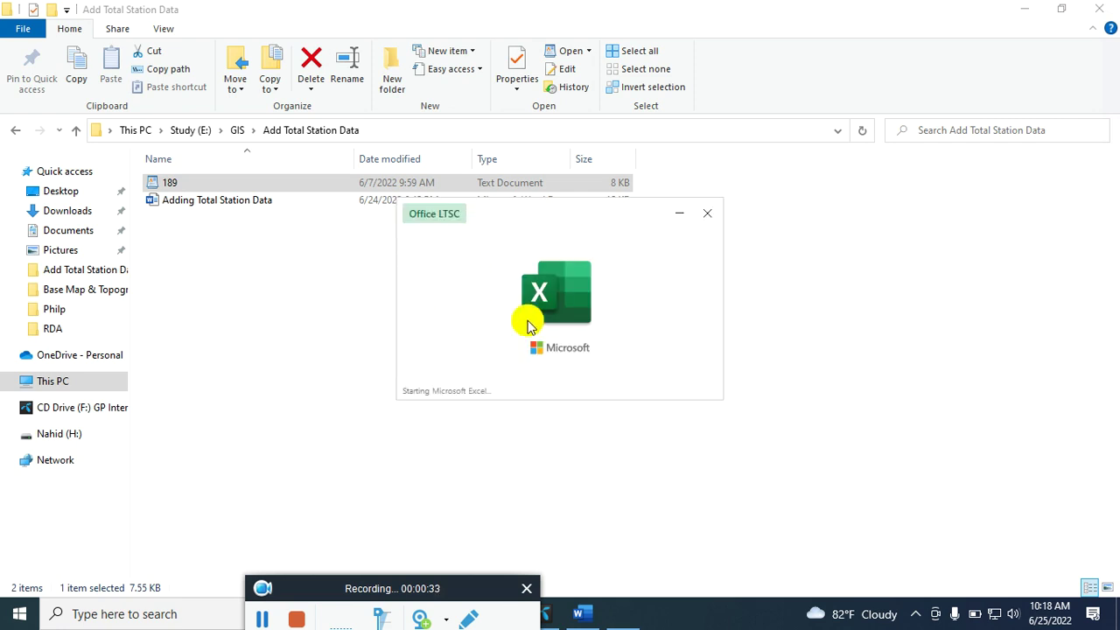
pyautogui.click(245, 280)
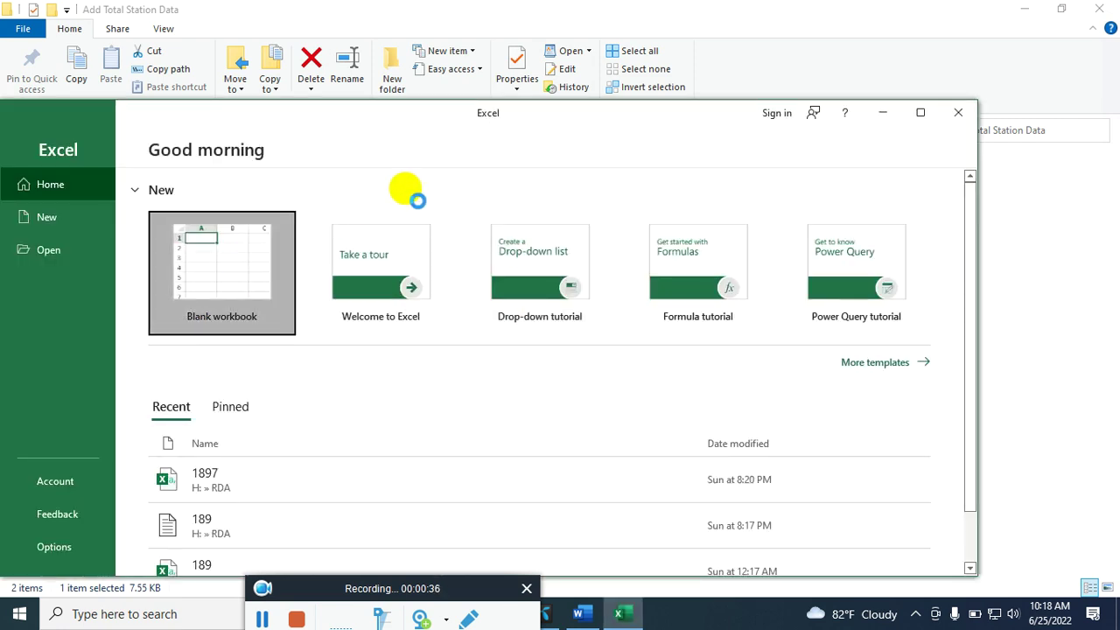
pyautogui.moveTo(338, 130); pyautogui.dragTo(594, 83)
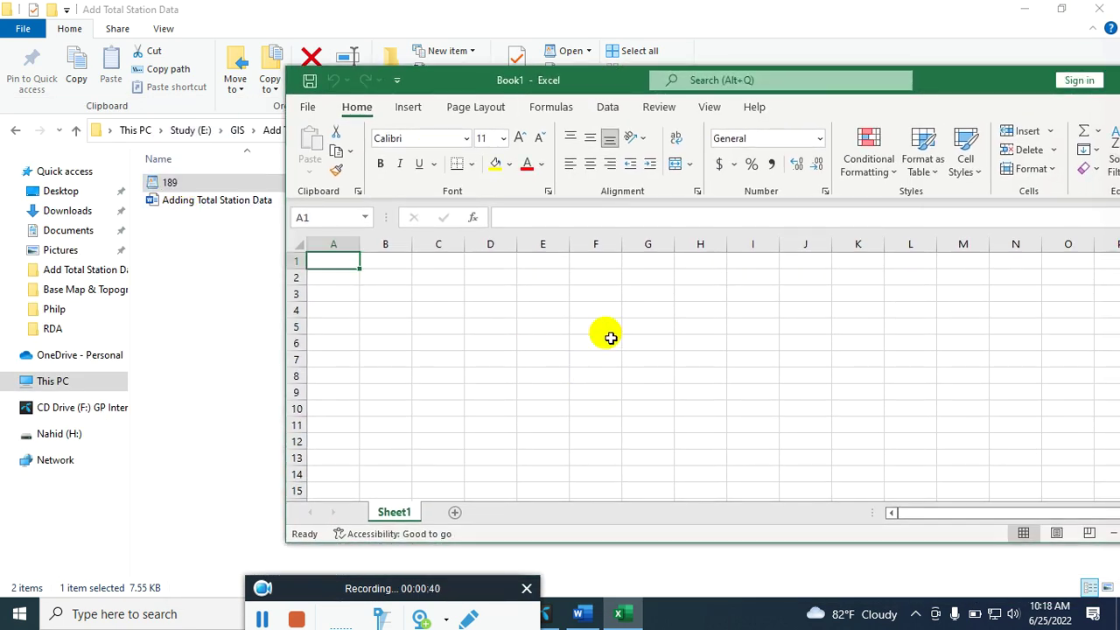
# - Try opening the 189 file in Excel, then cancel the Text Import Wizard
pyautogui.click(592, 53)
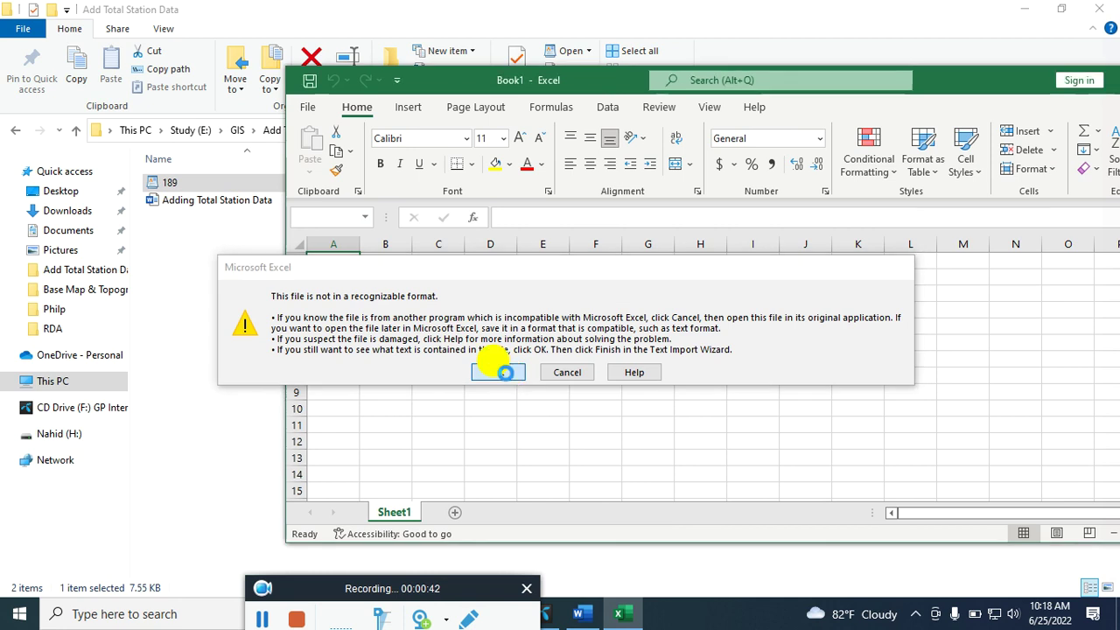
pyautogui.click(506, 374)
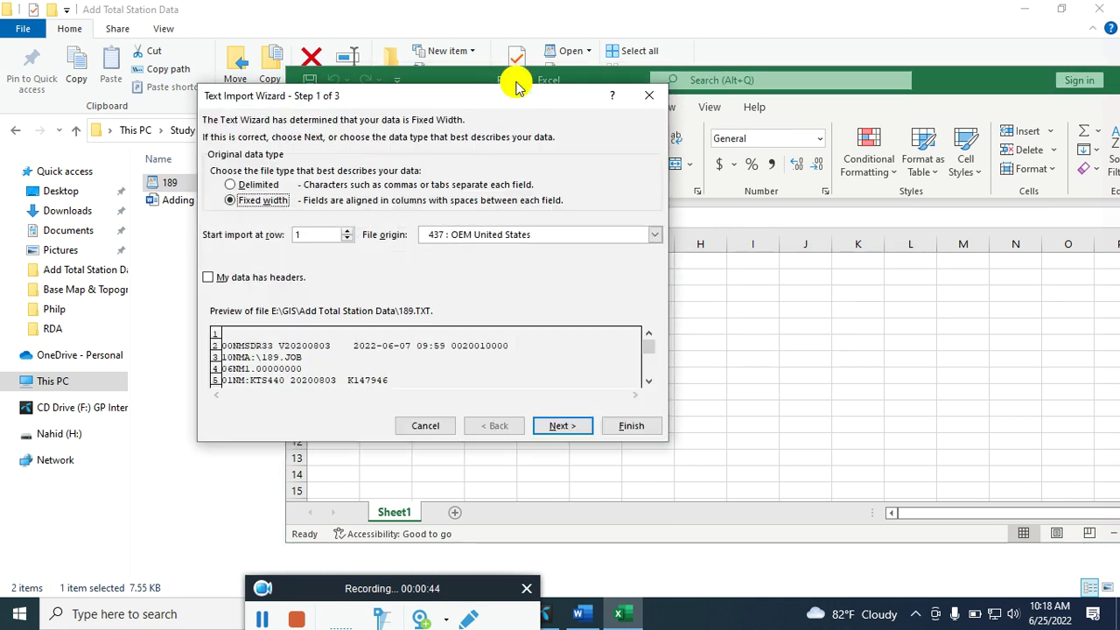
pyautogui.moveTo(376, 96); pyautogui.dragTo(480, 89)
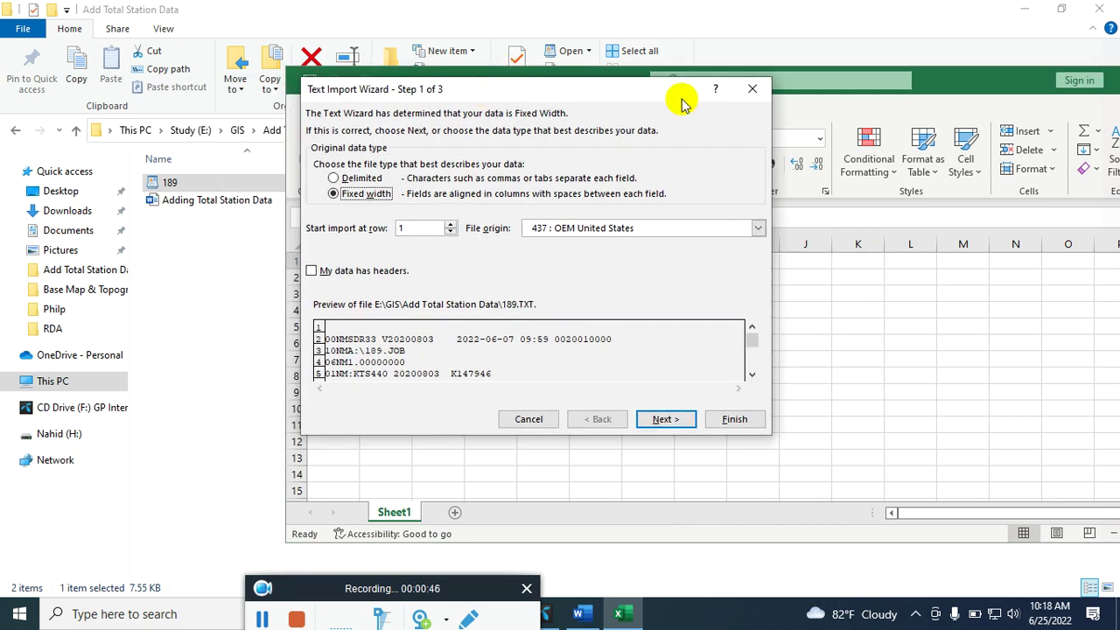
pyautogui.click(751, 88)
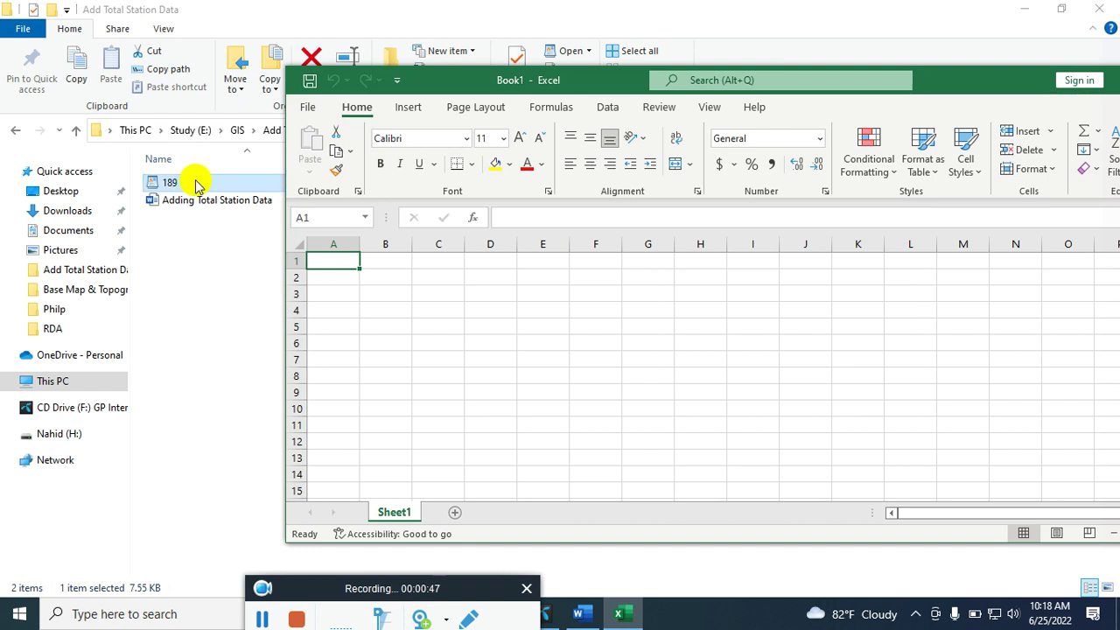
# - Open 189.txt in WordPad, select the first survey point's values, then close it
pyautogui.doubleClick(196, 185)
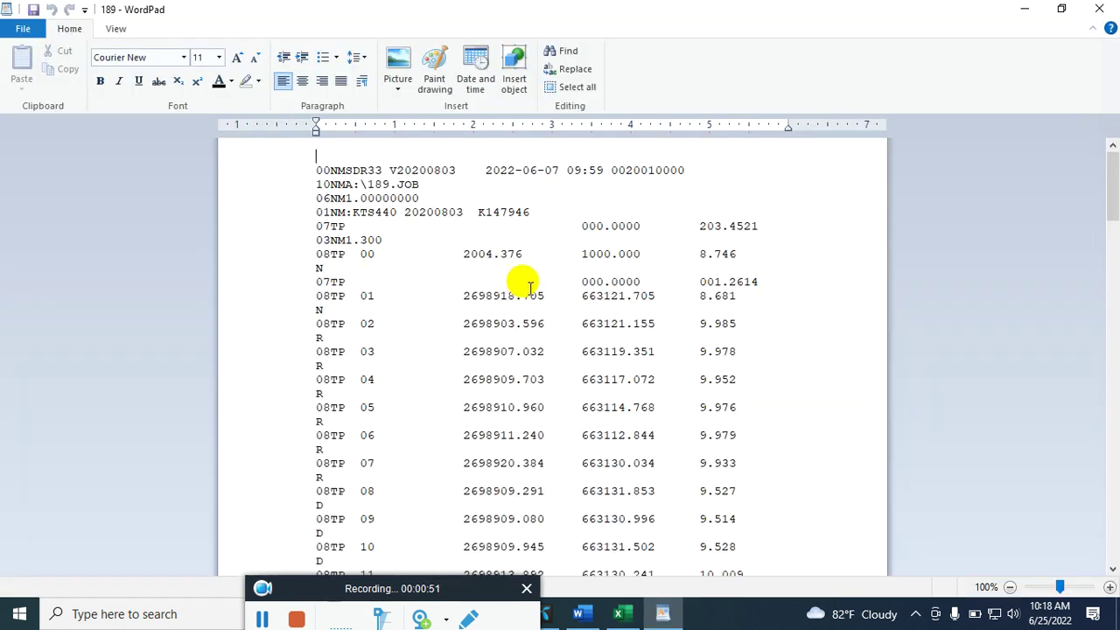
pyautogui.click(460, 295)
pyautogui.click(581, 296)
pyautogui.hotkey('shift', 'Down')
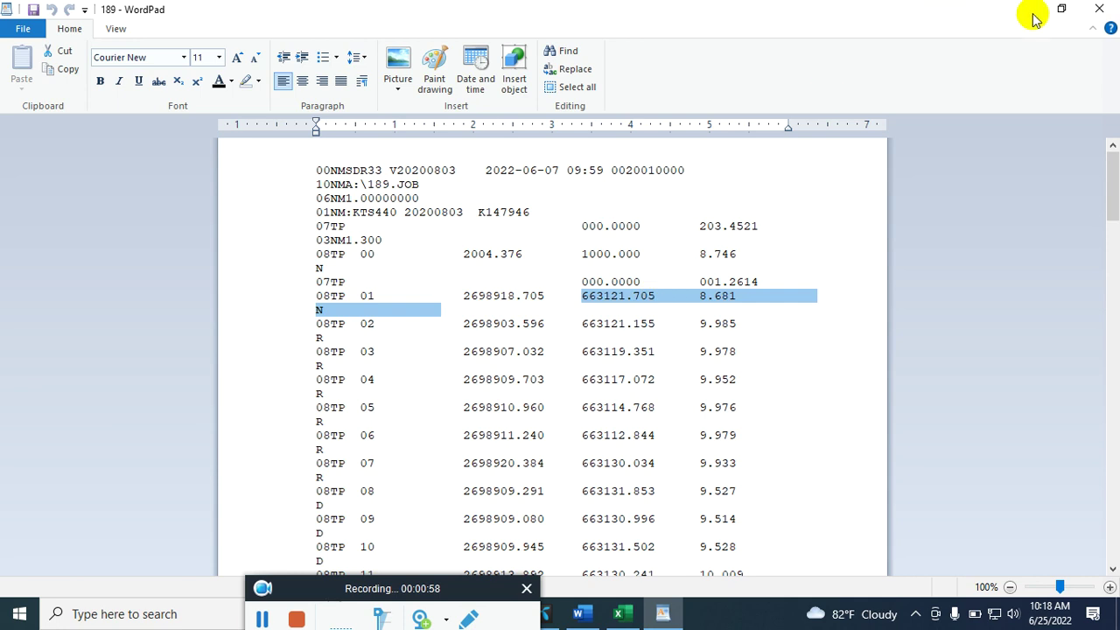
pyautogui.click(656, 297)
pyautogui.click(1099, 9)
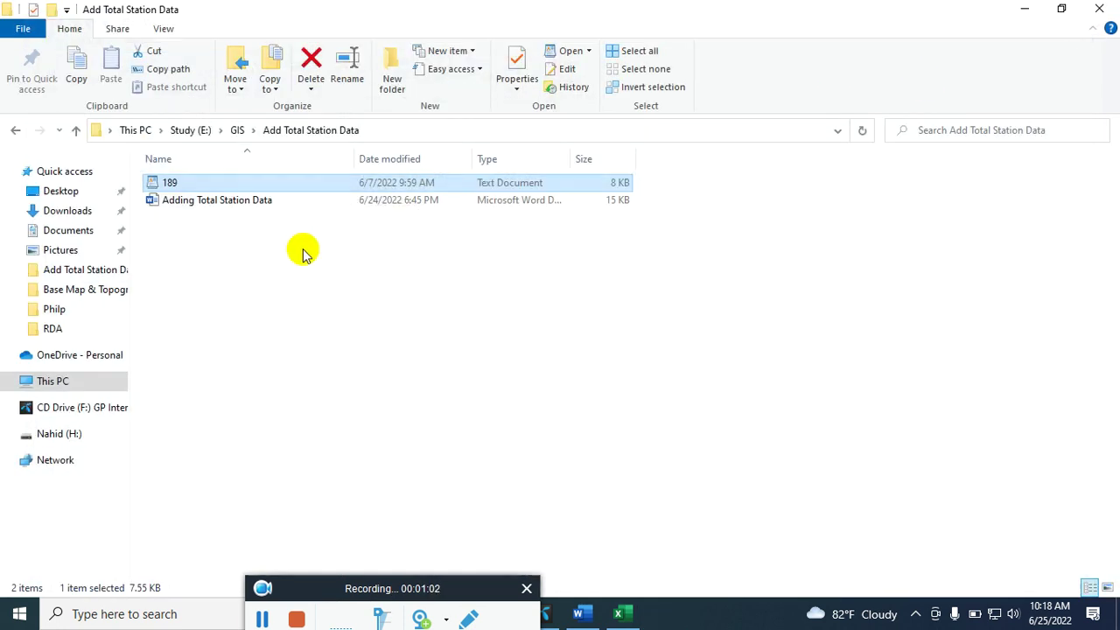
# - Import 189.txt into Excel as delimited text, split on spaces with consecutive delimiters merged, and maximize
pyautogui.click(619, 613)
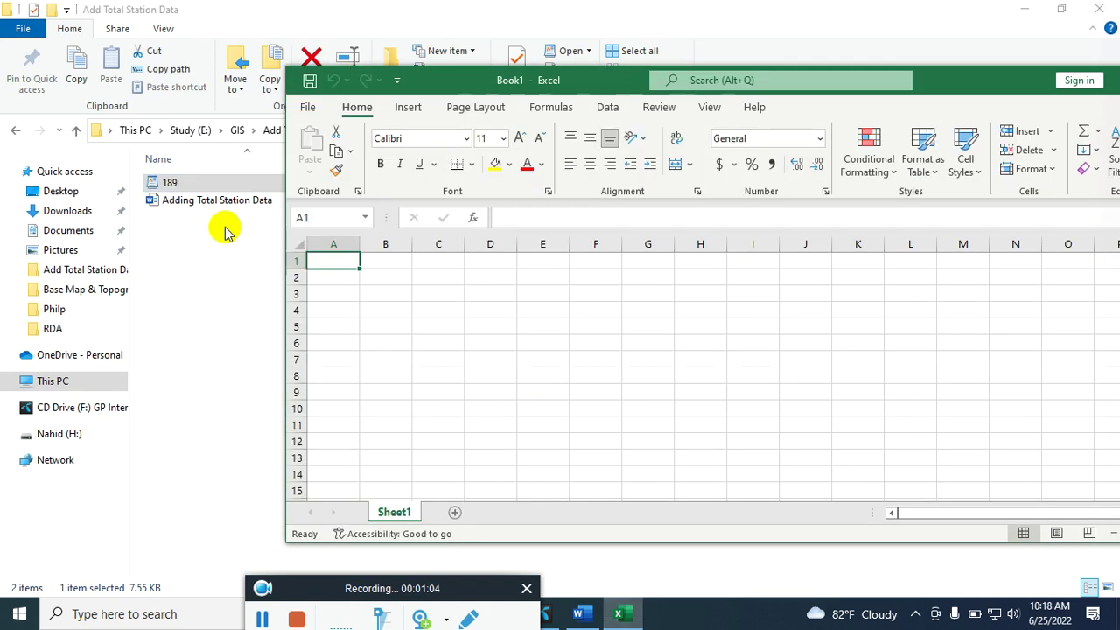
pyautogui.moveTo(183, 184); pyautogui.dragTo(557, 317)
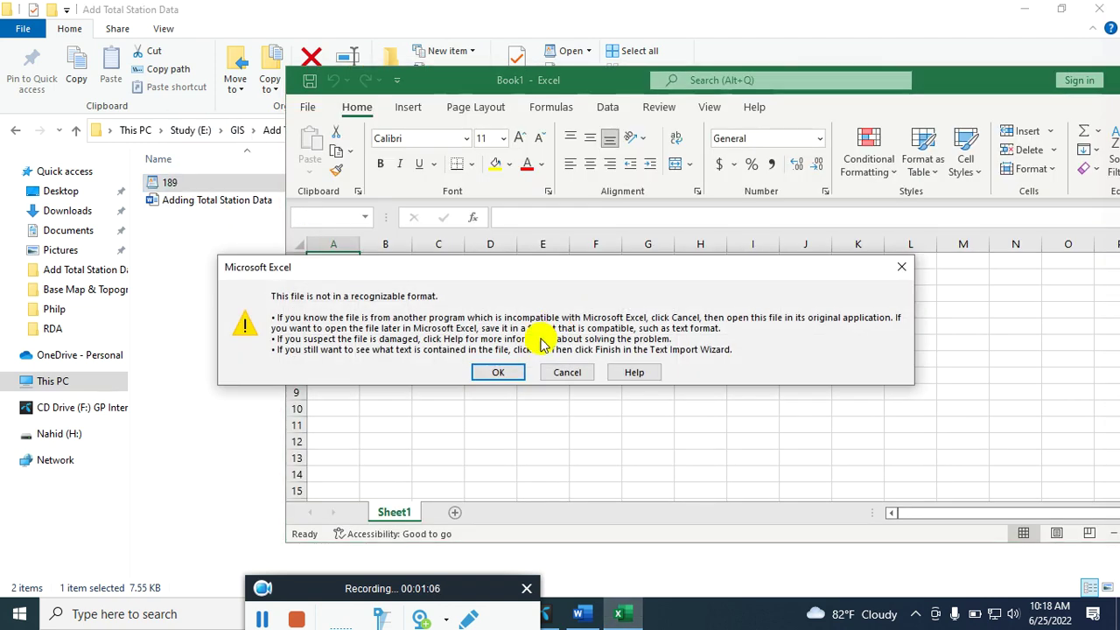
pyautogui.click(496, 374)
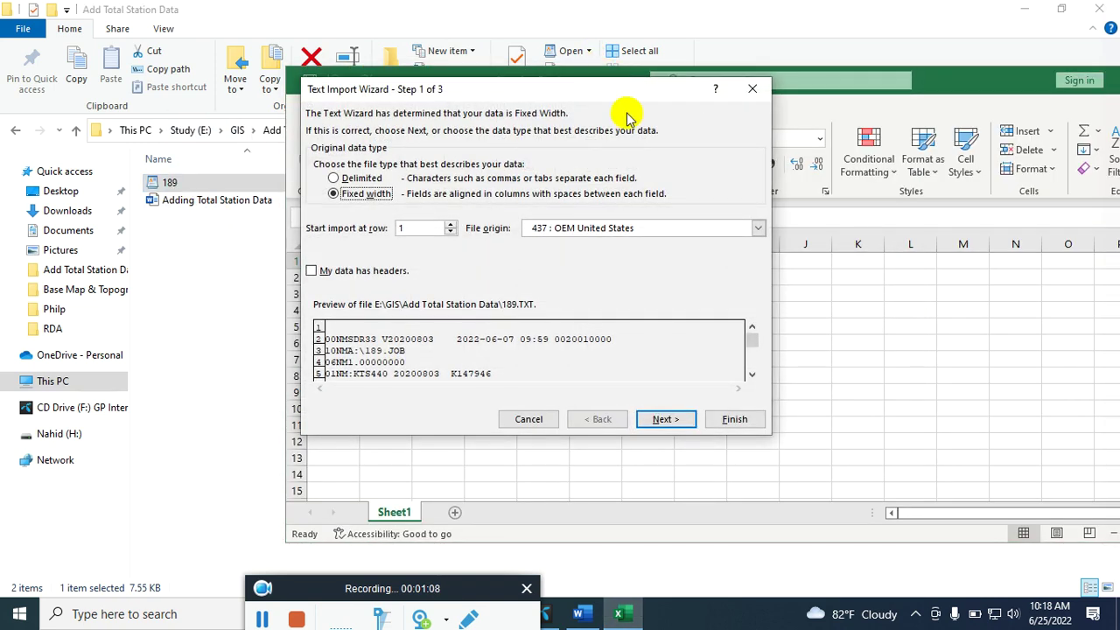
pyautogui.click(334, 179)
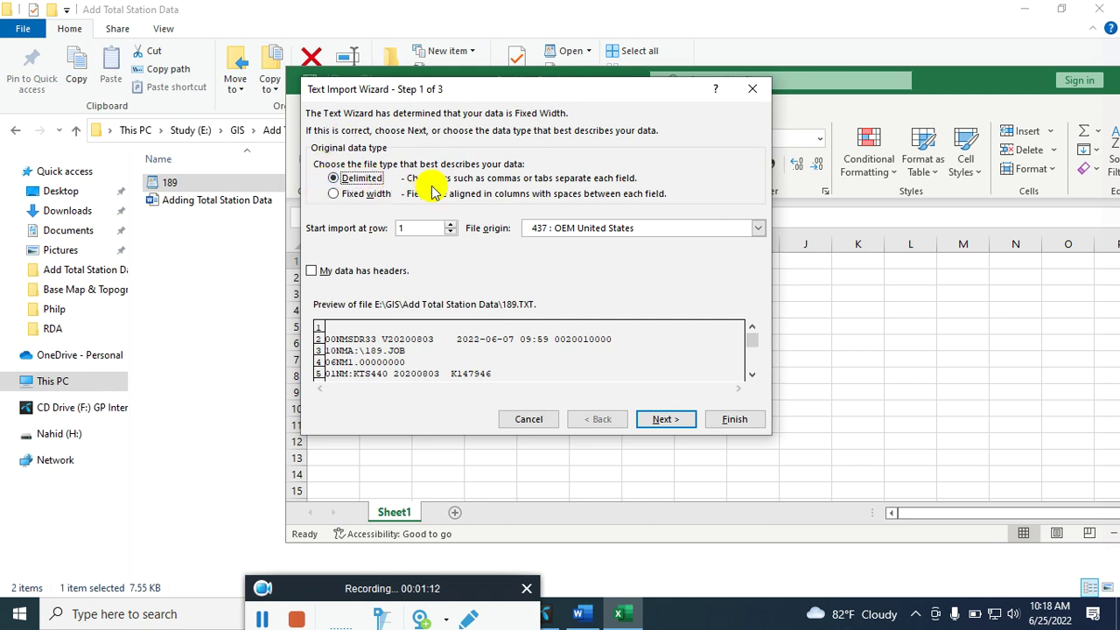
pyautogui.click(668, 423)
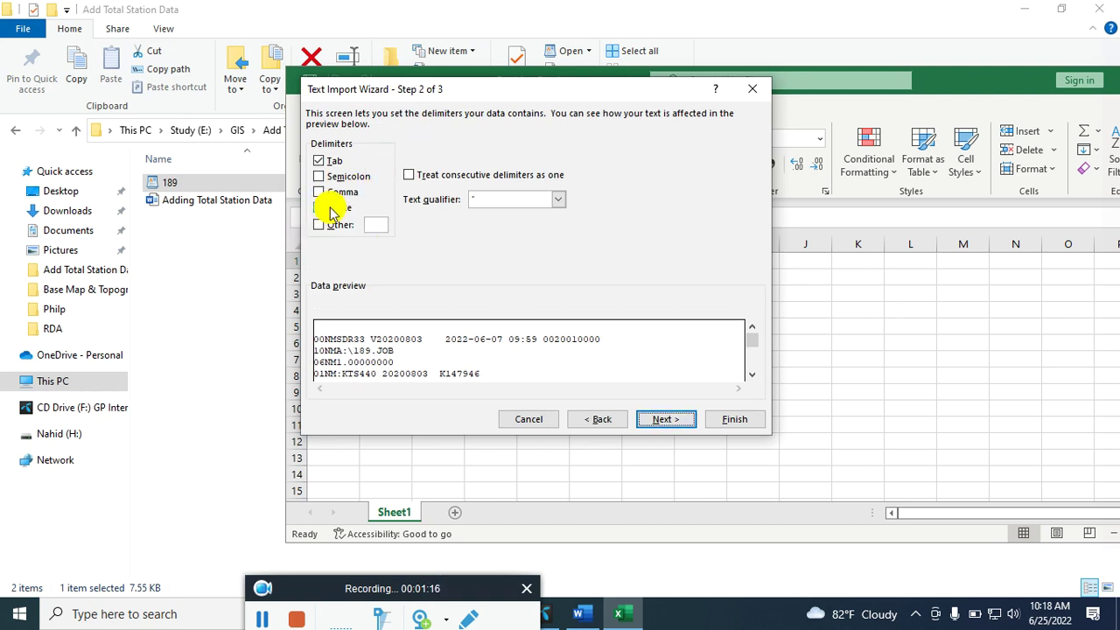
pyautogui.click(320, 210)
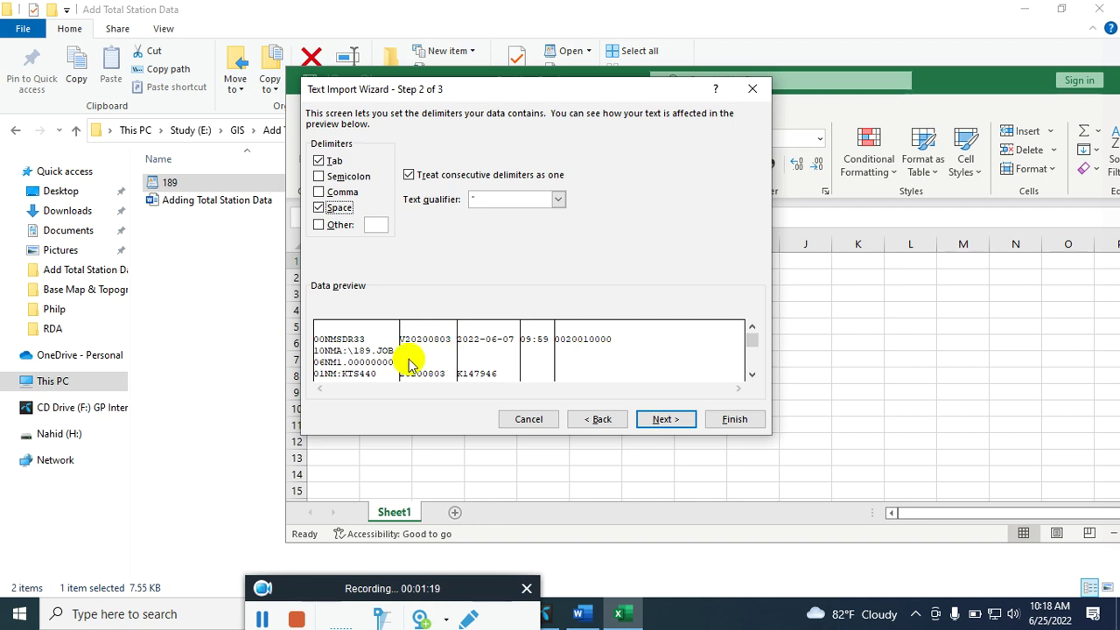
pyautogui.click(664, 425)
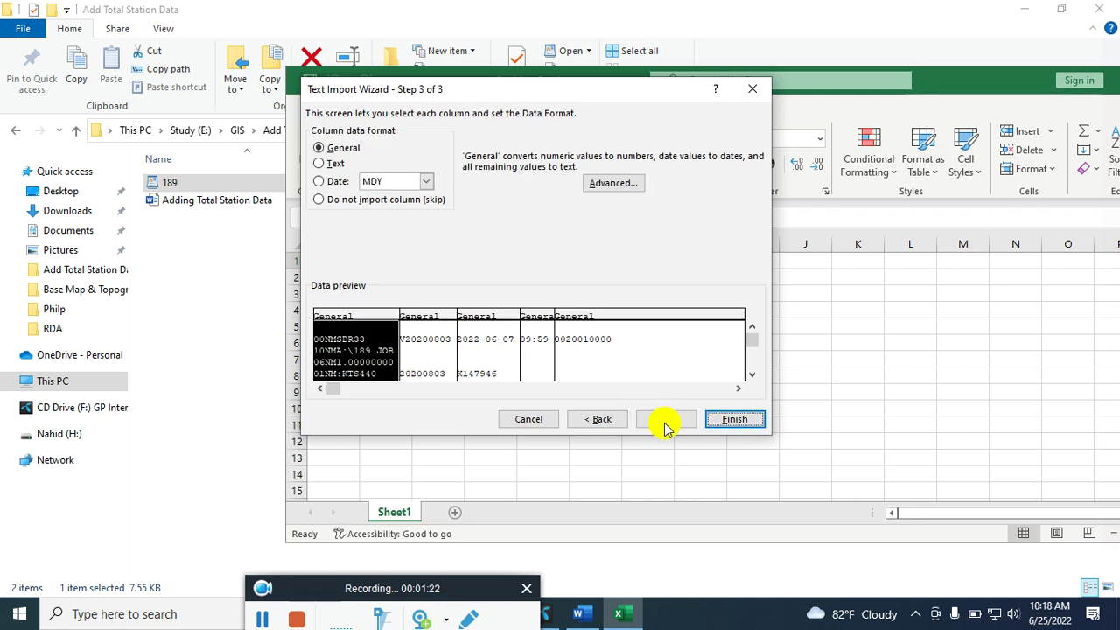
pyautogui.click(730, 419)
pyautogui.click(1012, 105)
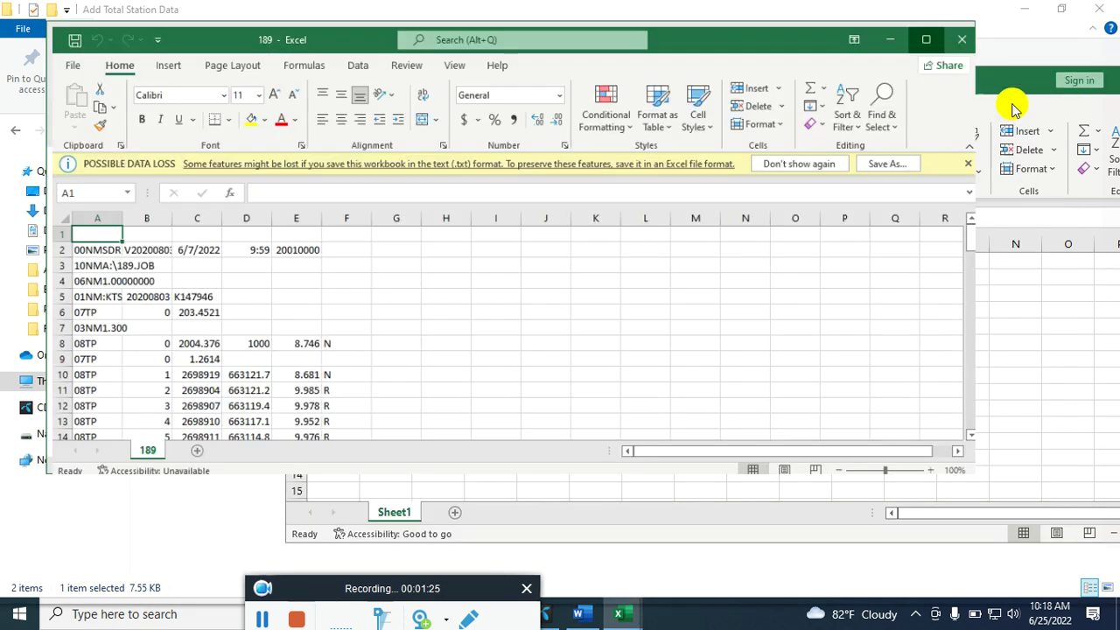
# - Clear the header lines in A2:F7 and the setup lines in A8:F10
pyautogui.scroll(-2, 165, 367)
pyautogui.scroll(2, 145, 317)
pyautogui.scroll(-2, 158, 317)
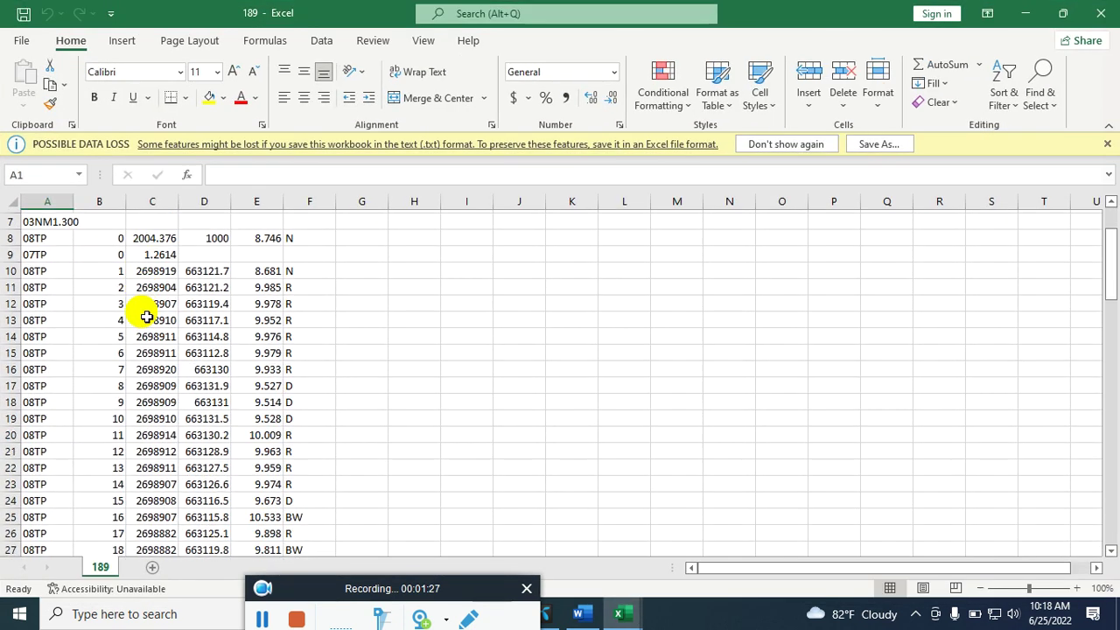
pyautogui.scroll(2, 146, 317)
pyautogui.scroll(-6, 195, 290)
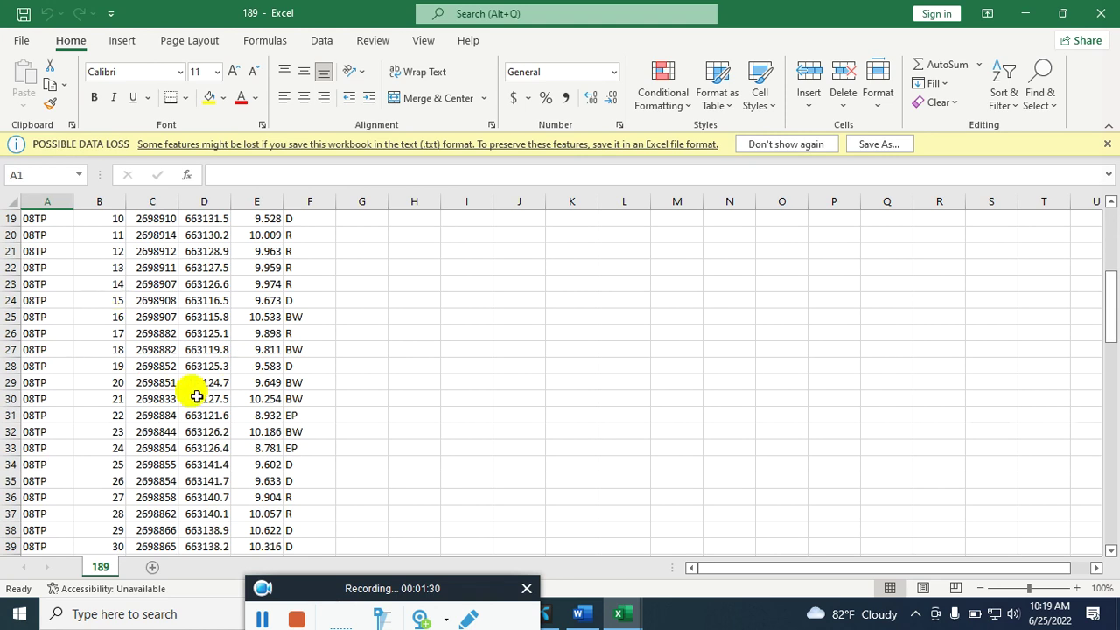
pyautogui.scroll(3, 119, 370)
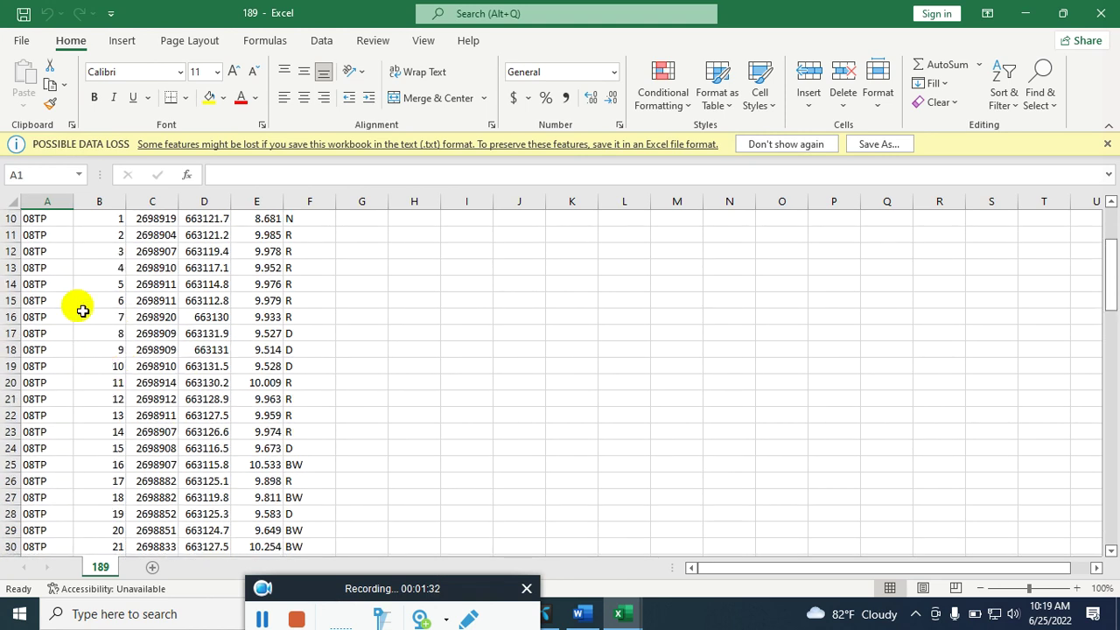
pyautogui.scroll(2, 114, 333)
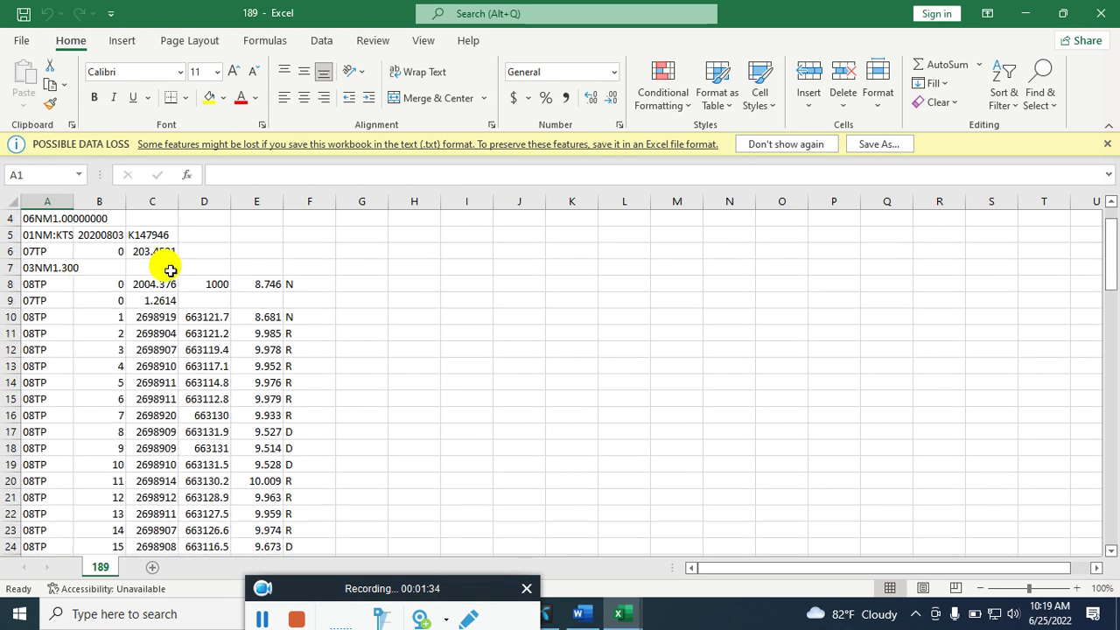
pyautogui.scroll(1, 94, 267)
pyautogui.click(25, 233)
pyautogui.moveTo(33, 231); pyautogui.dragTo(313, 316)
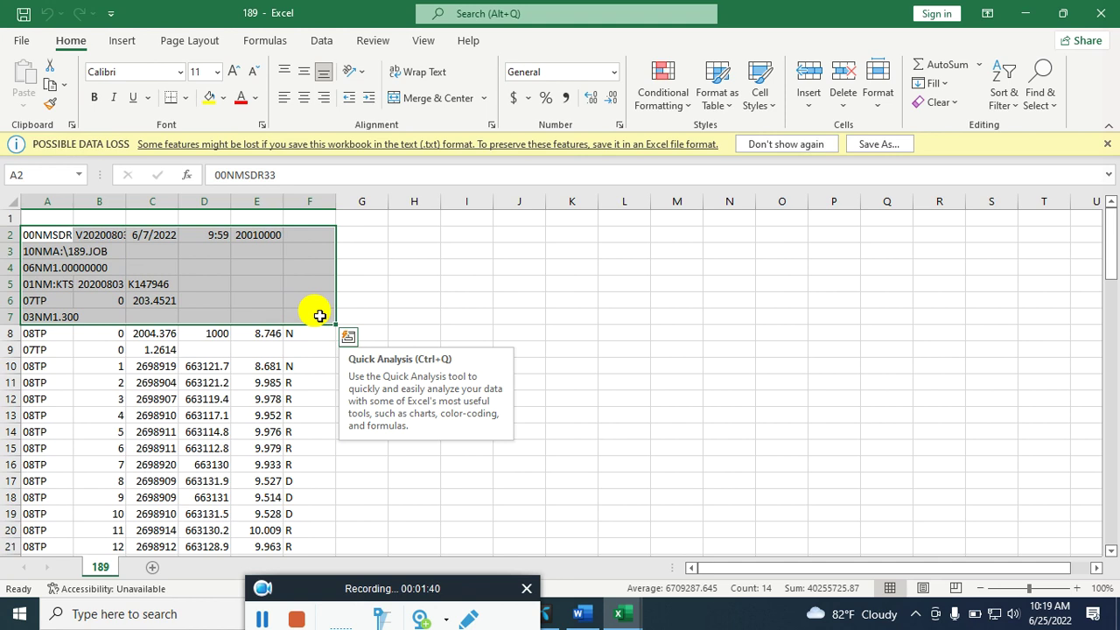
pyautogui.press('Delete')
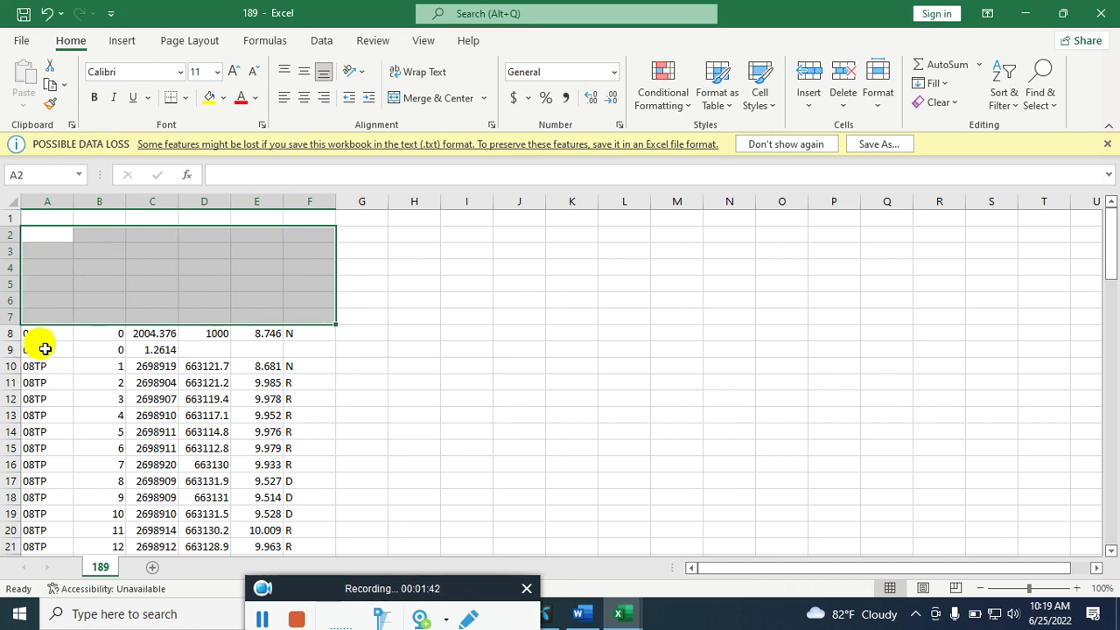
pyautogui.click(305, 350)
pyautogui.click(319, 367)
pyautogui.moveTo(320, 370); pyautogui.dragTo(42, 328)
pyautogui.press('Delete')
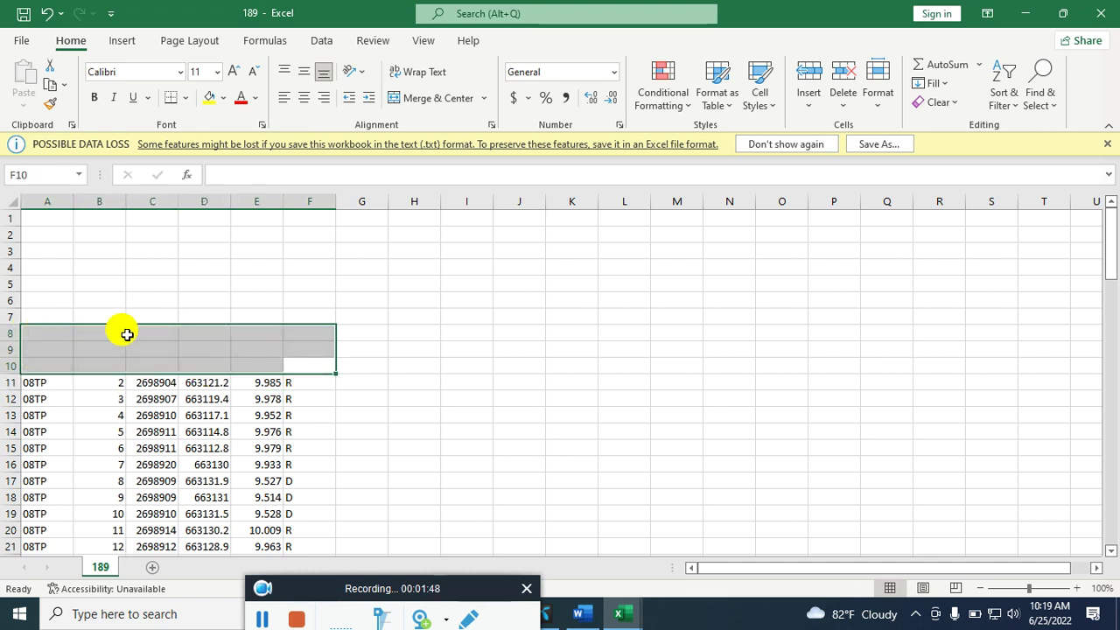
pyautogui.click(108, 387)
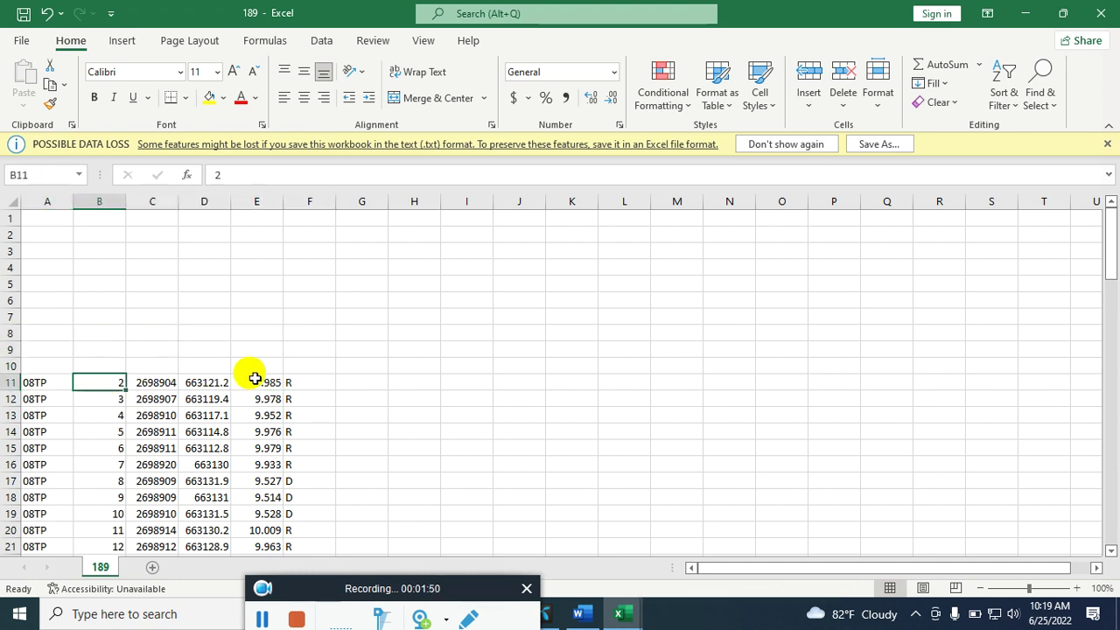
# - Delete the 07TP row 64 and the 03NM setup rows 83, 88 and 95
pyautogui.scroll(-14, 252, 375)
pyautogui.scroll(-4, 167, 348)
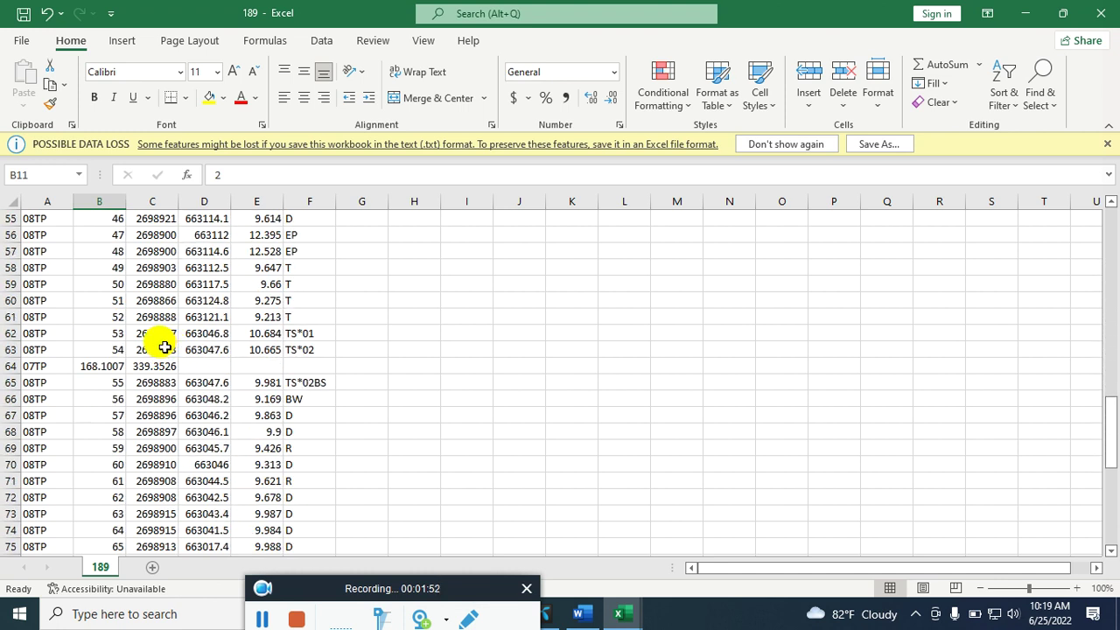
pyautogui.click(7, 365)
pyautogui.scroll(-7, 92, 385)
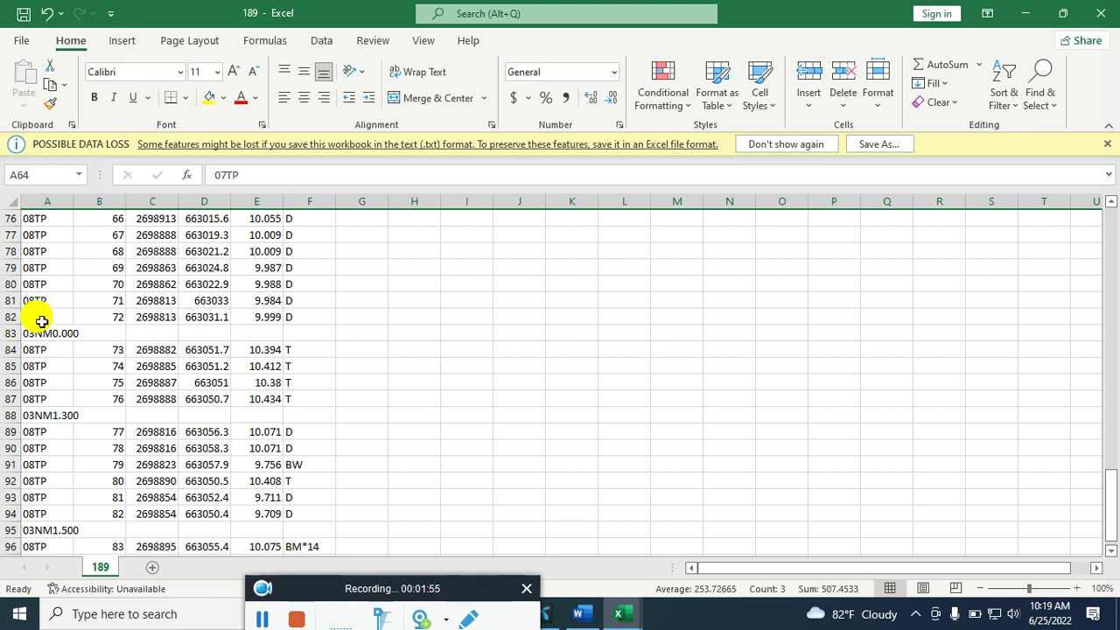
pyautogui.click(10, 333)
pyautogui.keyDown('ctrl'); pyautogui.click(11, 414); pyautogui.keyUp('ctrl')
pyautogui.scroll(-3, 83, 415)
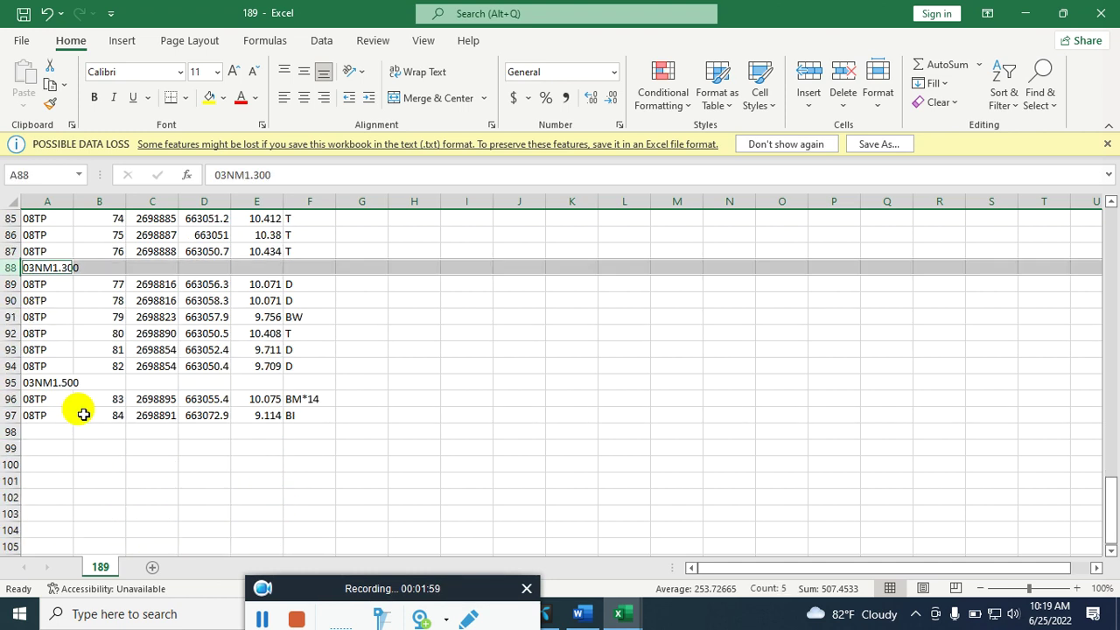
pyautogui.keyDown('ctrl'); pyautogui.click(7, 383); pyautogui.keyUp('ctrl')
pyautogui.rightClick(7, 268)
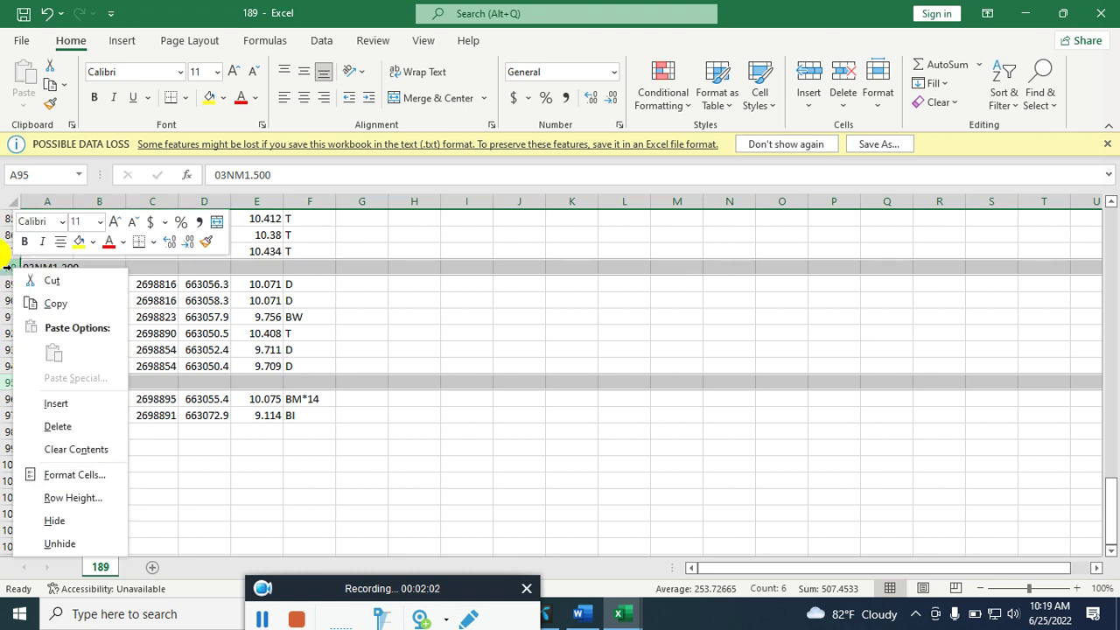
pyautogui.click(61, 428)
pyautogui.scroll(13, 267, 387)
pyautogui.scroll(15, 188, 333)
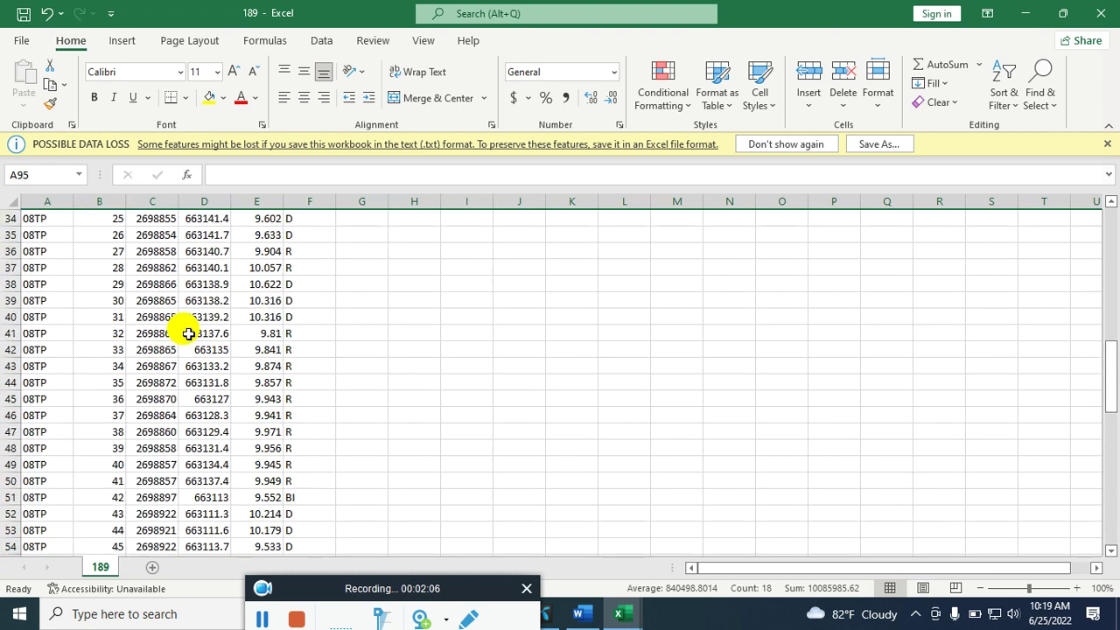
pyautogui.scroll(-3, 192, 325)
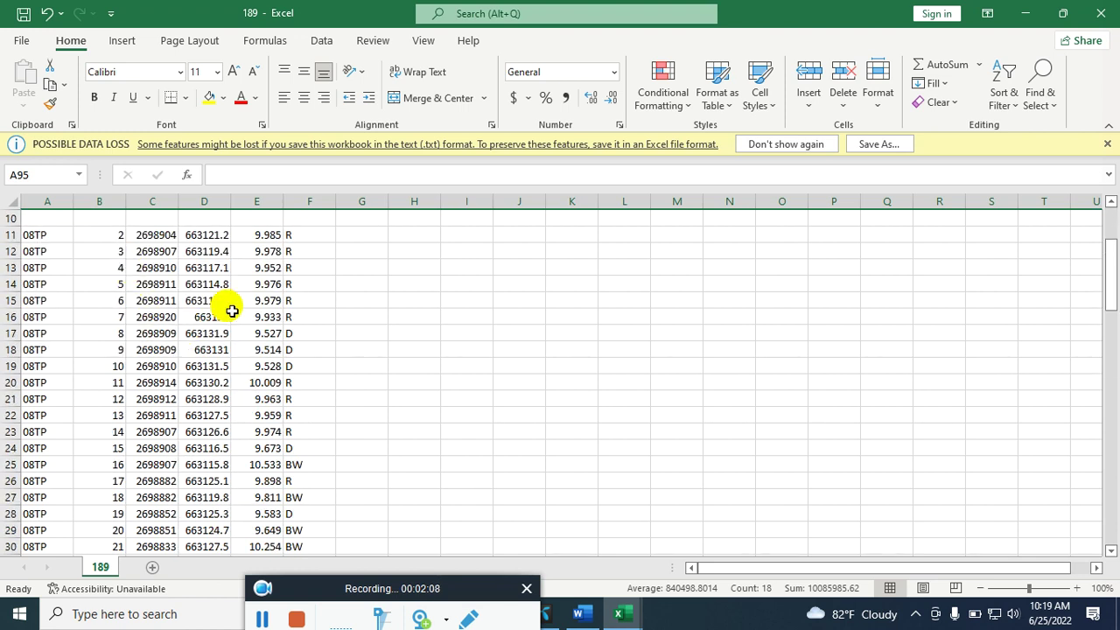
pyautogui.scroll(2, 45, 229)
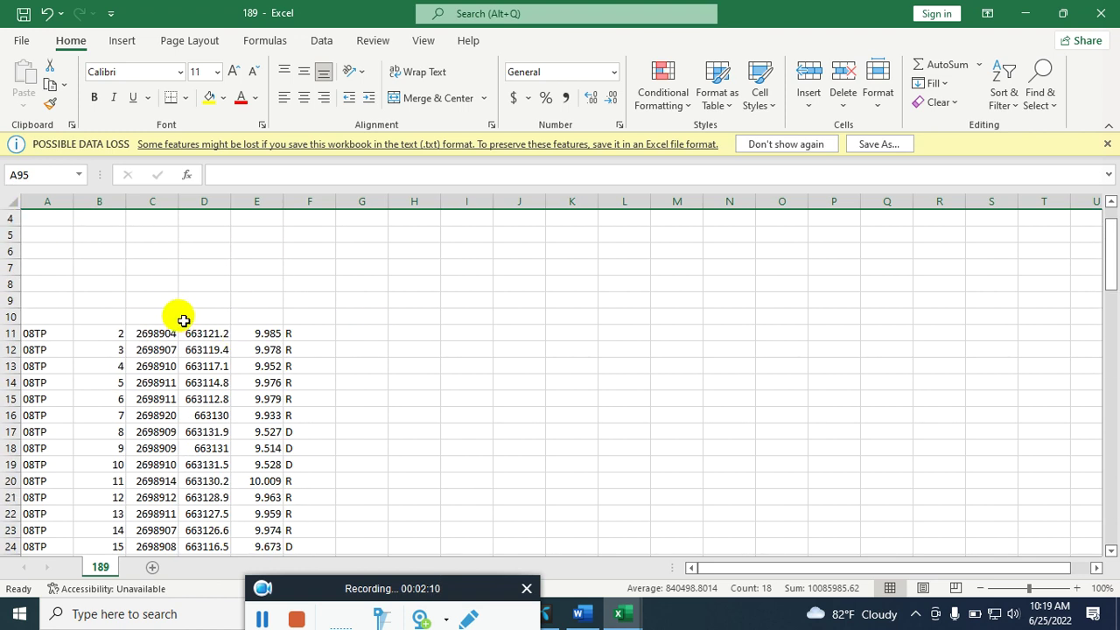
pyautogui.click(149, 318)
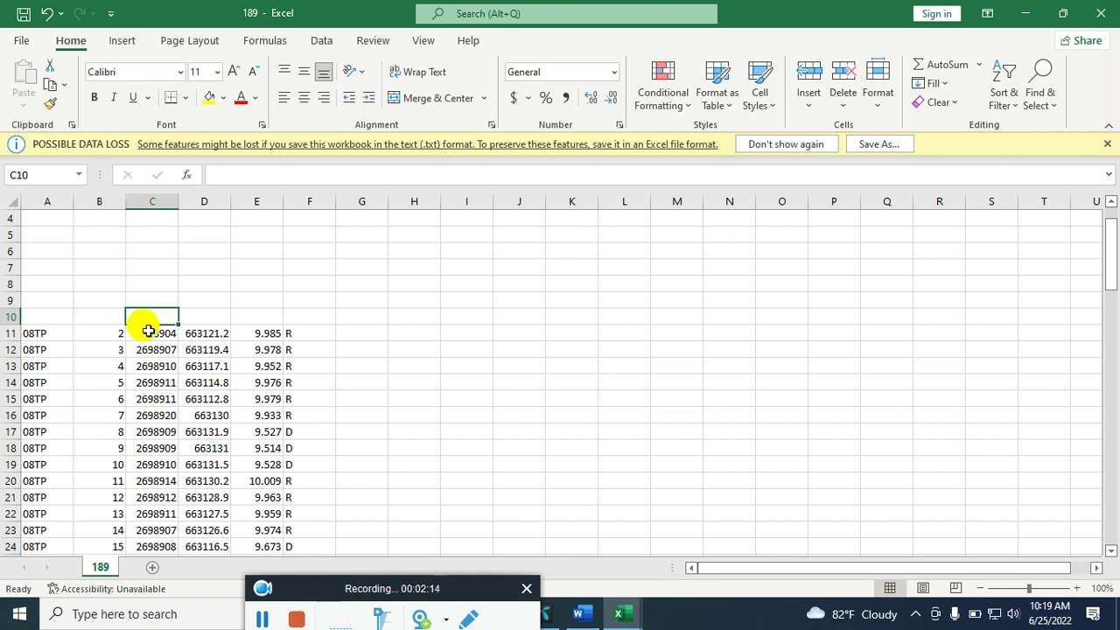
# - Enter column headings Y, X, Z and Code in cells C10 through F10
pyautogui.moveTo(153, 325); pyautogui.dragTo(174, 318)
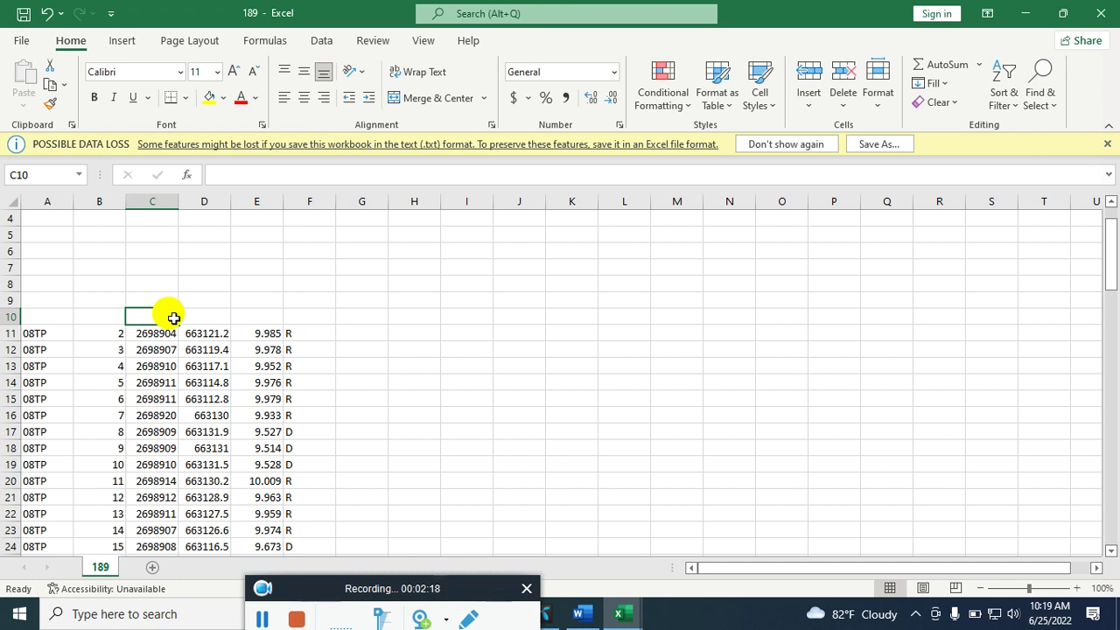
pyautogui.write('Y')
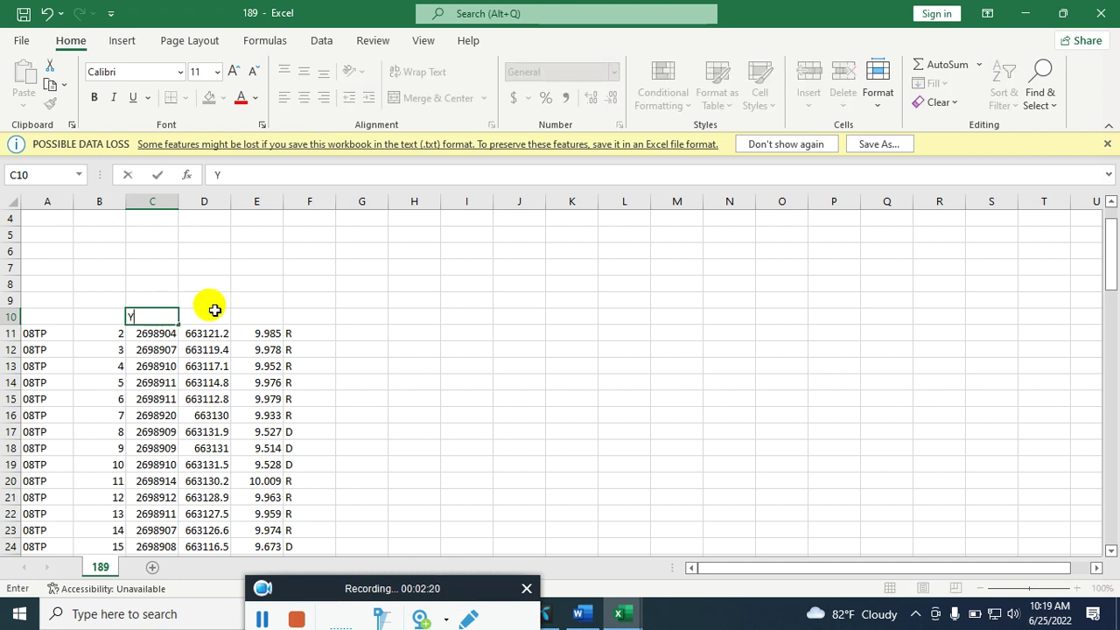
pyautogui.click(200, 318)
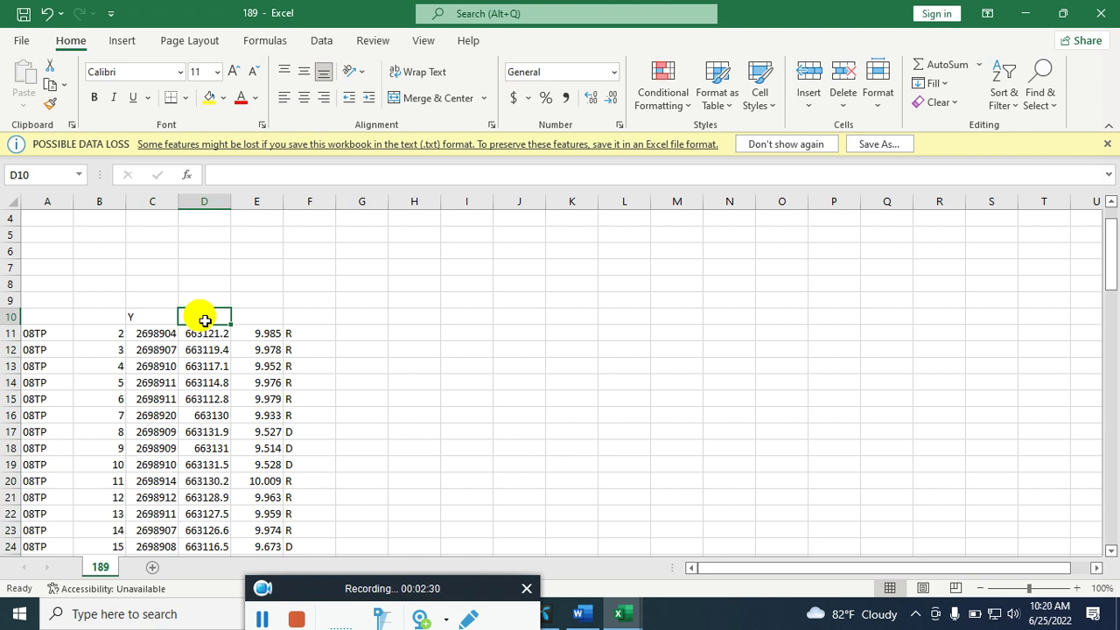
pyautogui.write('X')
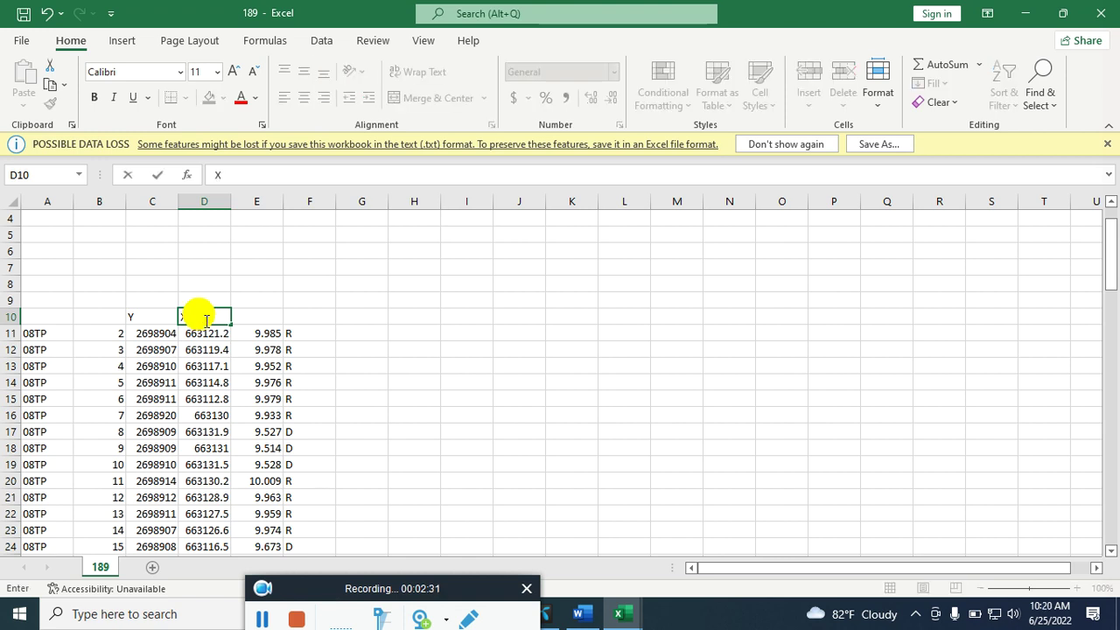
pyautogui.click(263, 319)
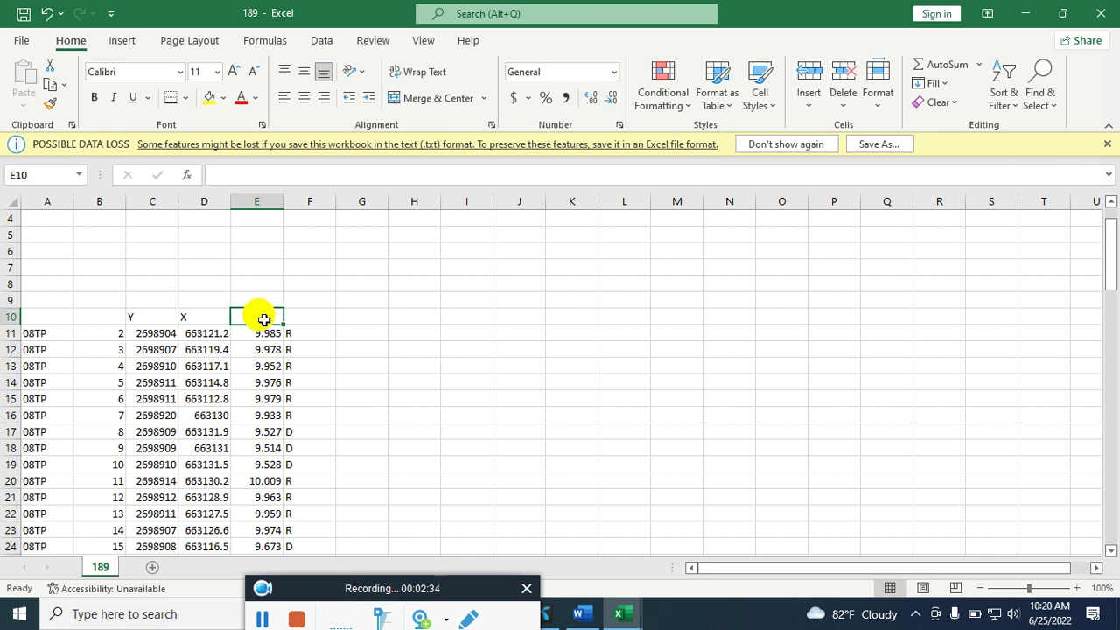
pyautogui.write('Z')
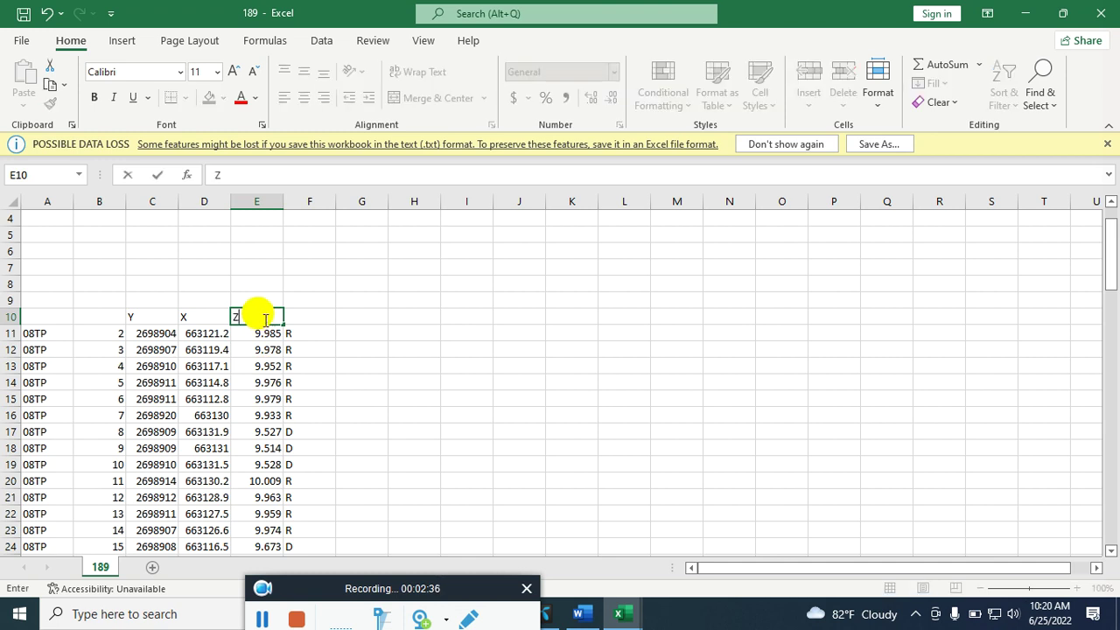
pyautogui.click(300, 318)
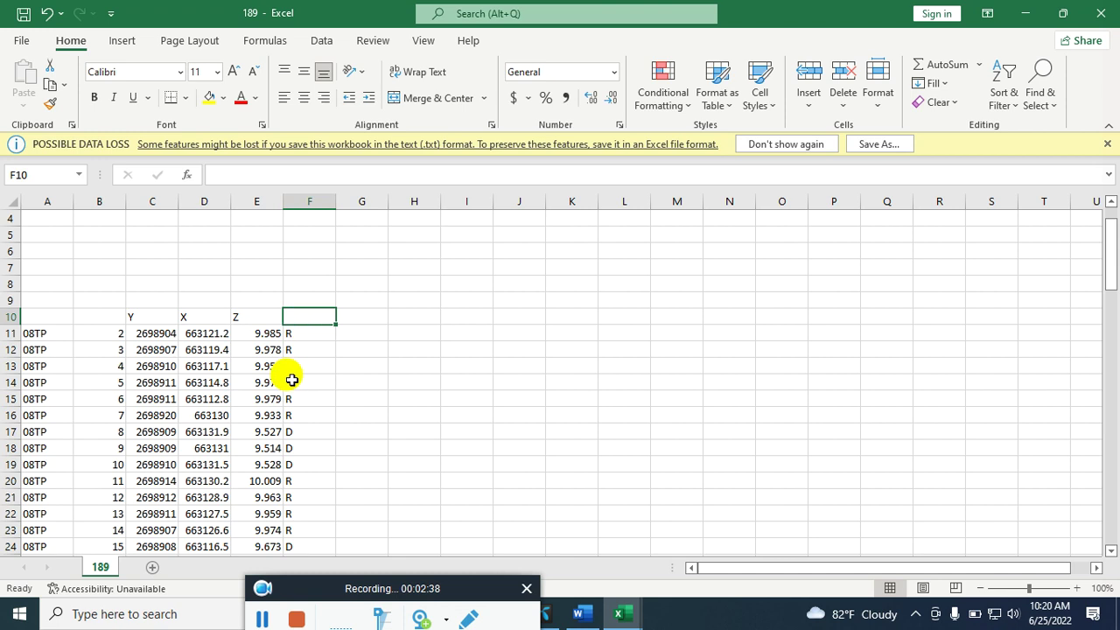
pyautogui.write('Co')
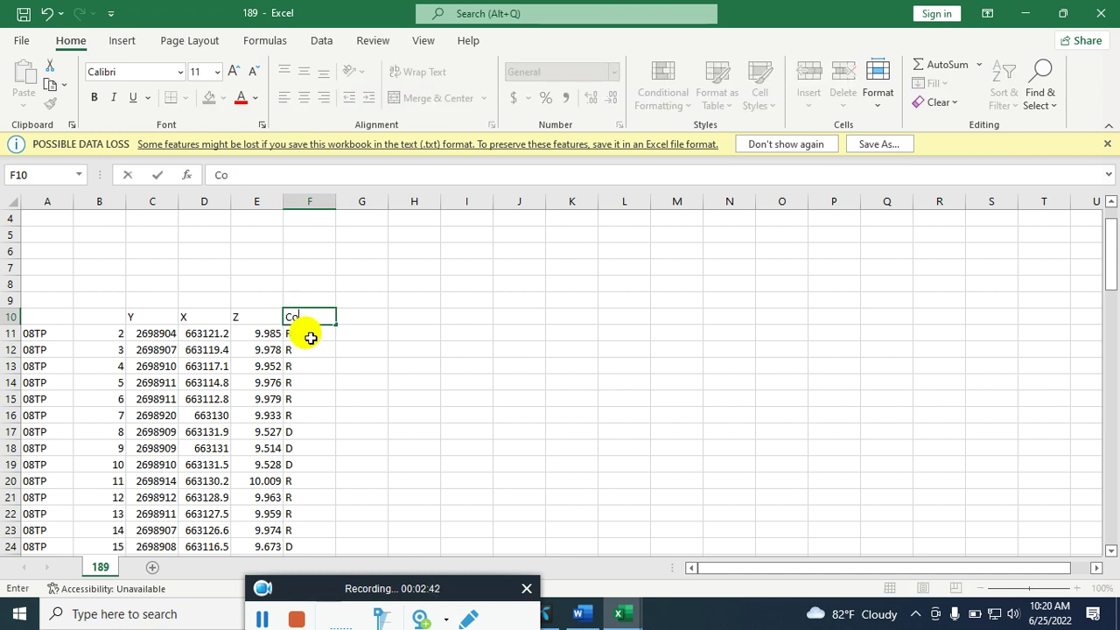
pyautogui.write('de')
pyautogui.click(276, 332)
# - Review the point code values down column F, including the BW code in F25
pyautogui.click(311, 333)
pyautogui.click(299, 431)
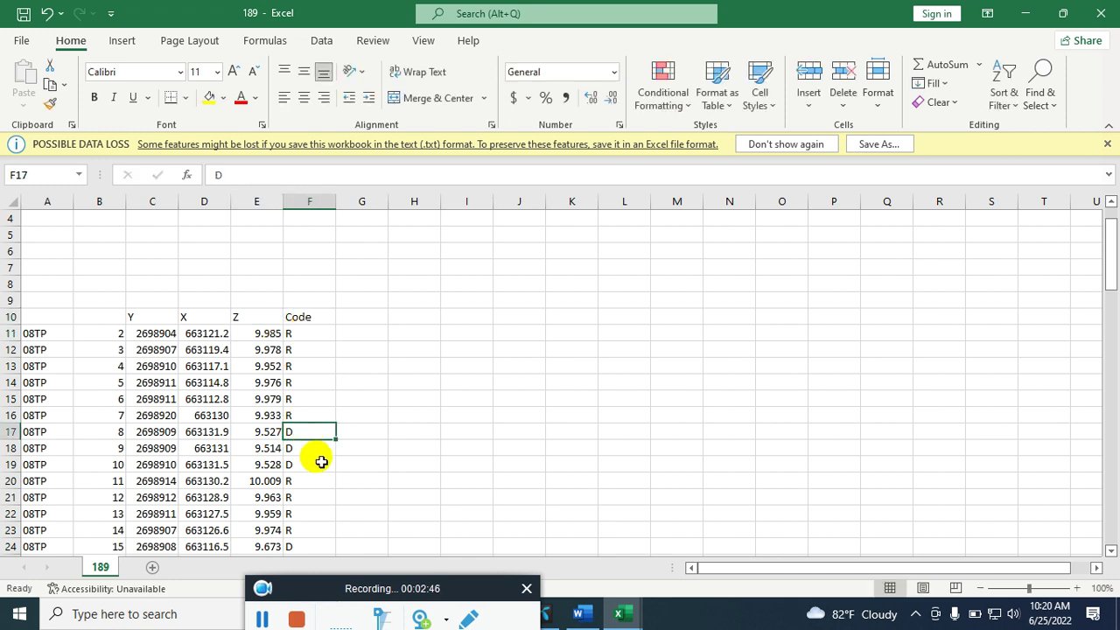
pyautogui.scroll(-2, 320, 460)
pyautogui.scroll(-1, 303, 470)
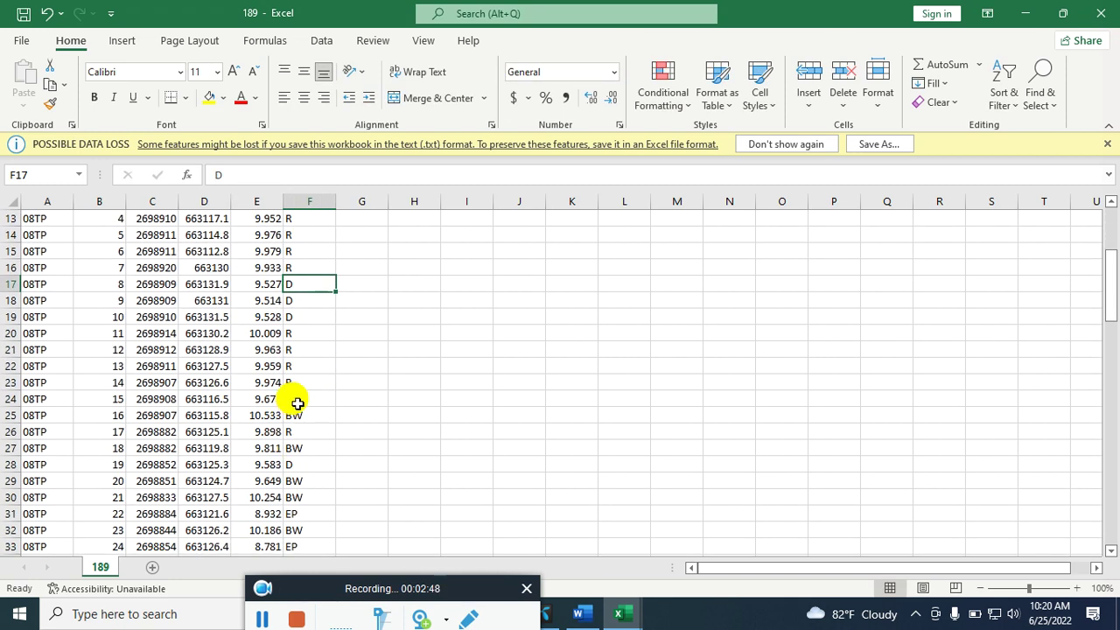
pyautogui.click(304, 416)
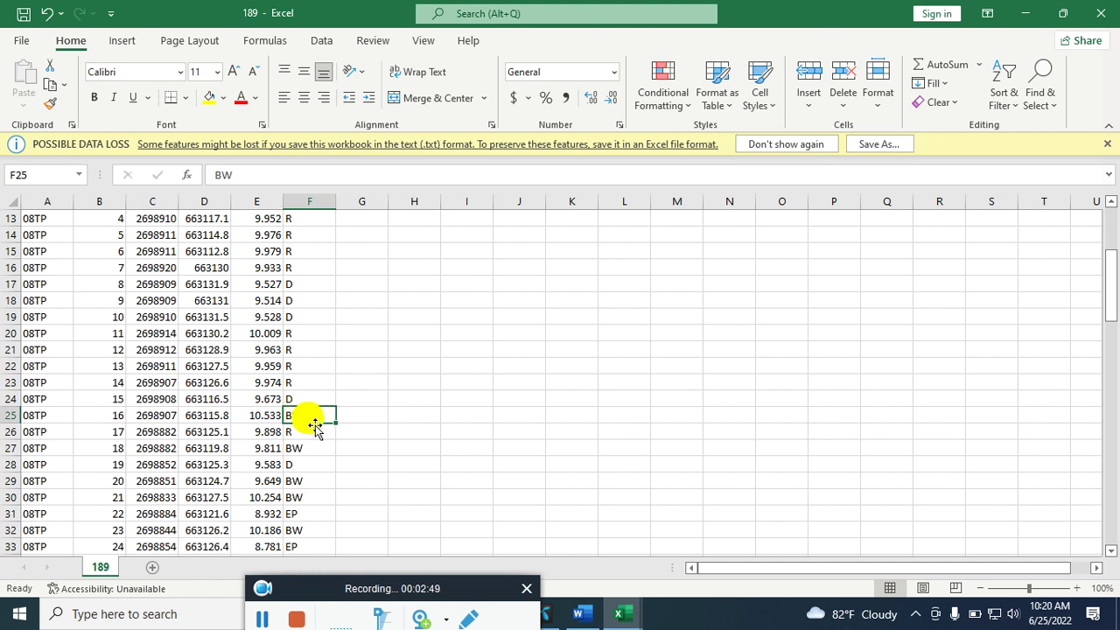
pyautogui.scroll(-2, 323, 459)
pyautogui.click(300, 417)
pyautogui.scroll(6, 263, 420)
# - Add the SL heading in B10 and delete the empty rows 1 through 9
pyautogui.click(100, 365)
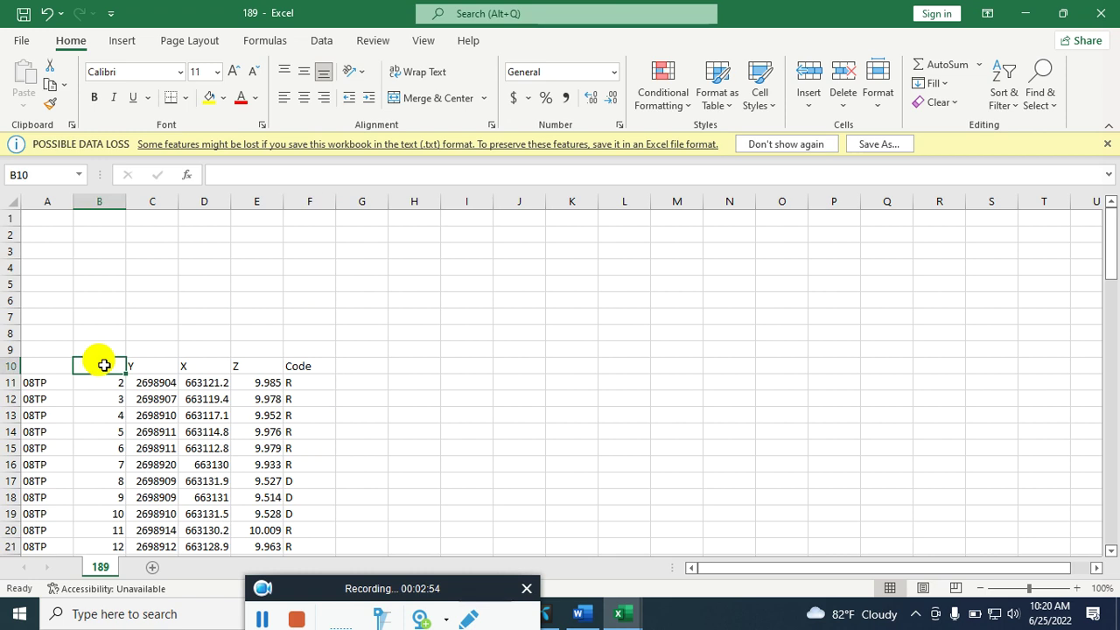
pyautogui.write('SL')
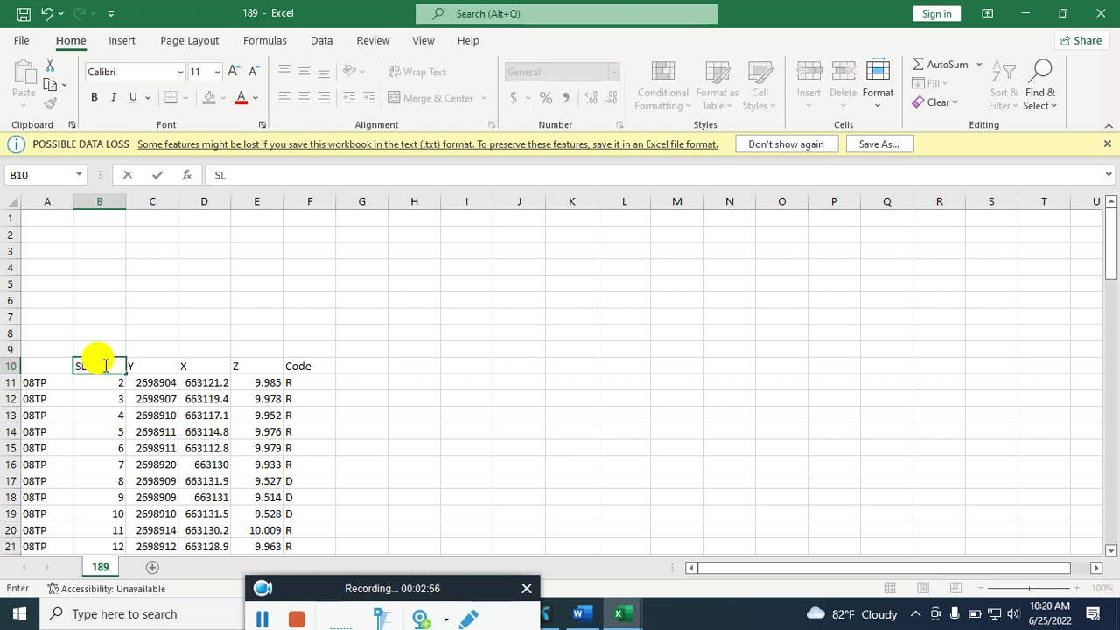
pyautogui.click(8, 218)
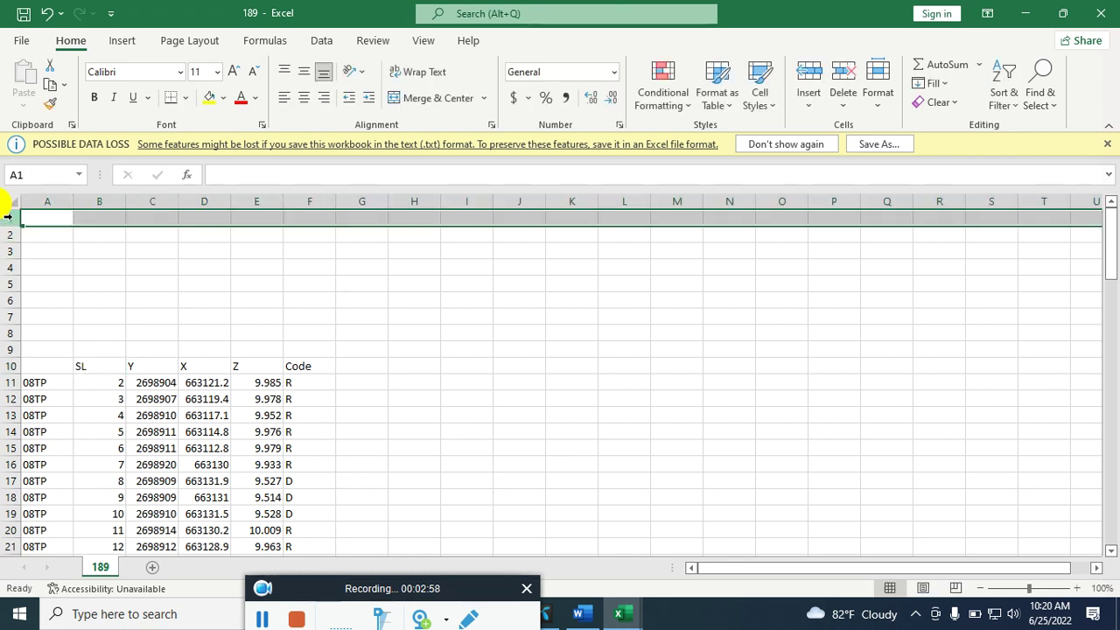
pyautogui.moveTo(12, 217); pyautogui.dragTo(20, 340)
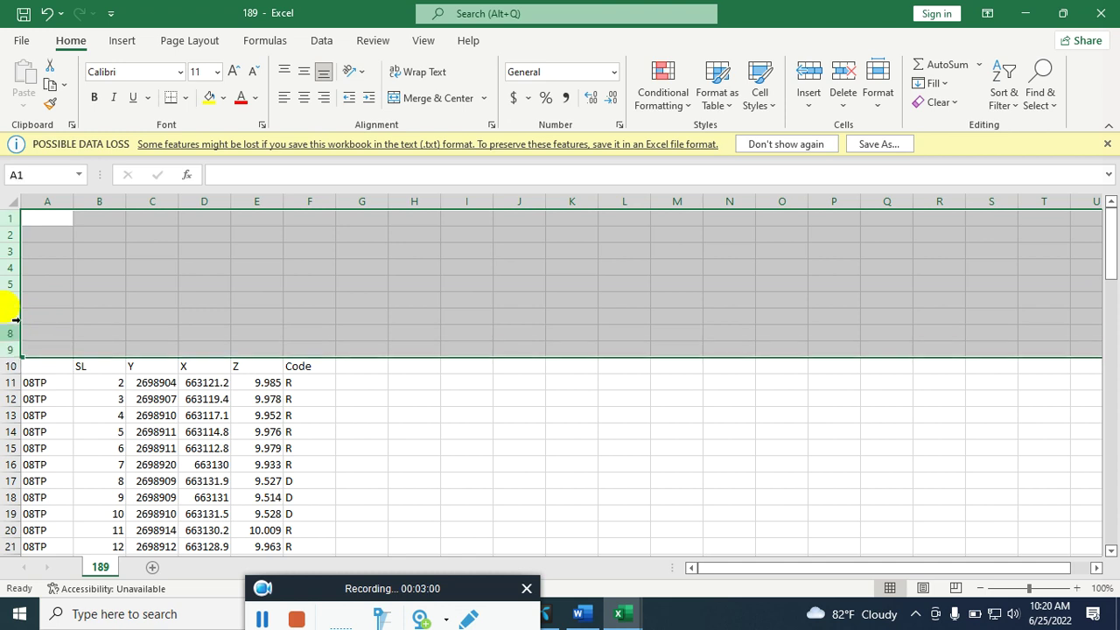
pyautogui.rightClick(4, 218)
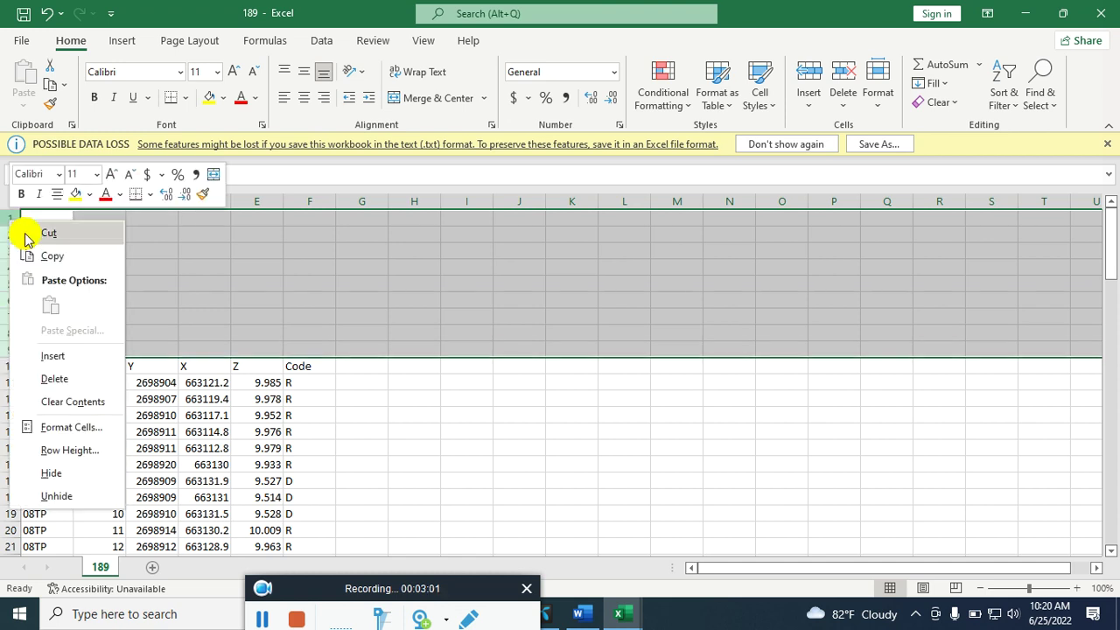
pyautogui.click(50, 378)
pyautogui.click(364, 231)
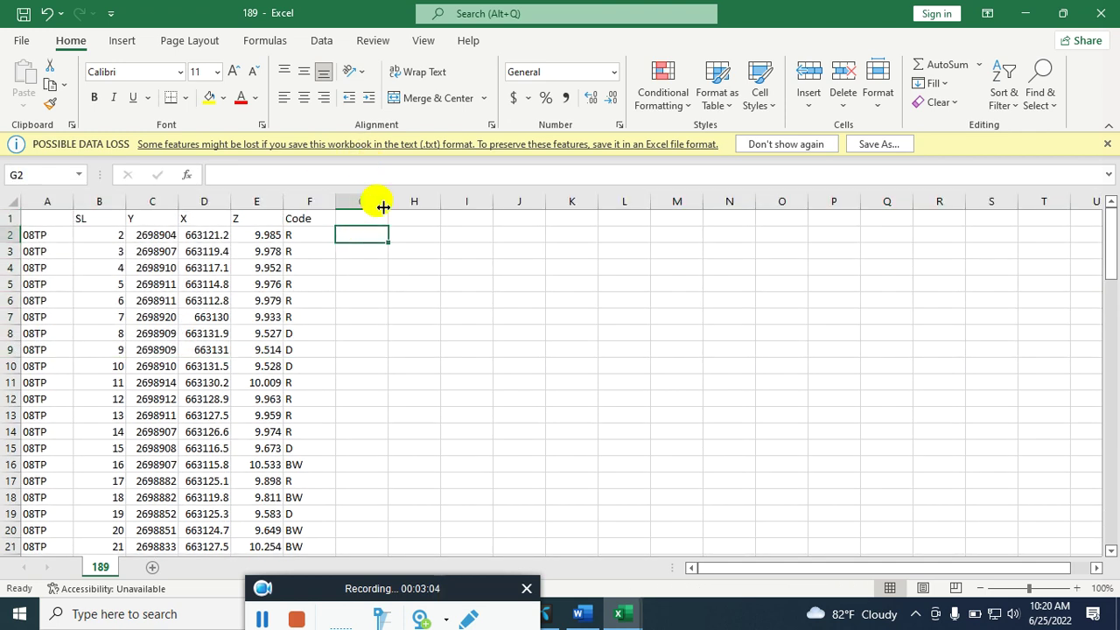
pyautogui.click(28, 44)
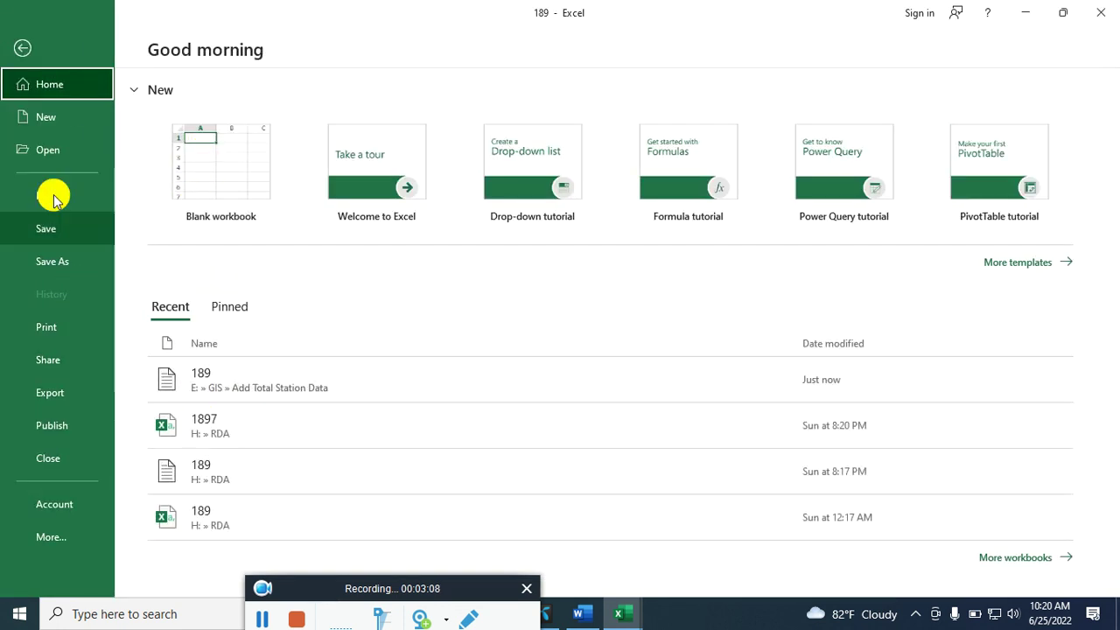
# - Save the 189 sheet as a CSV UTF-8 (Comma delimited) file, then close it
pyautogui.click(90, 254)
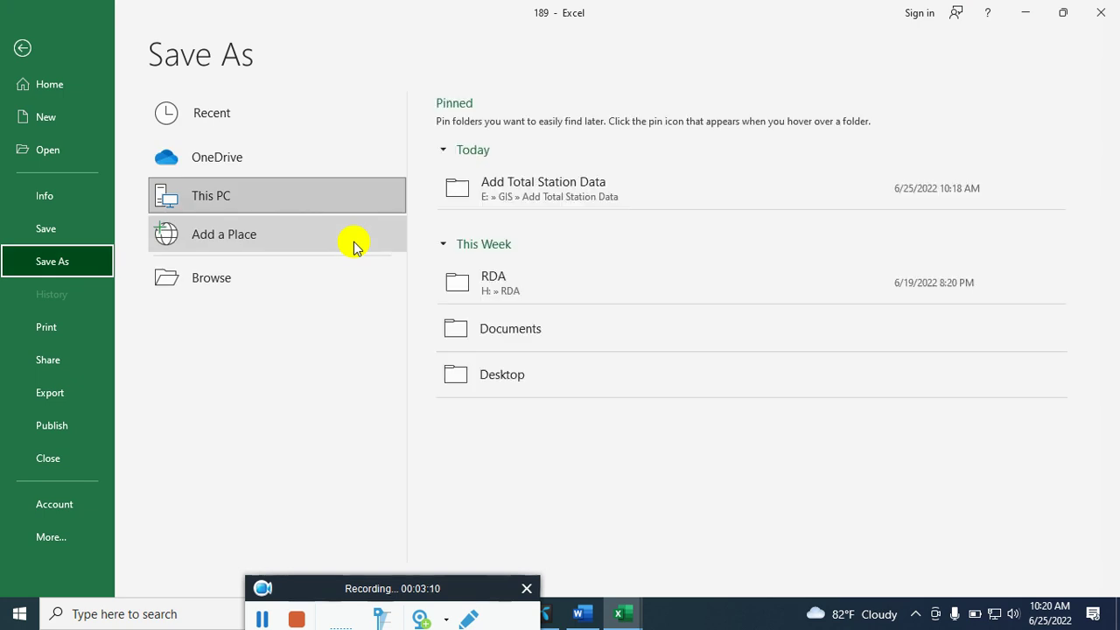
pyautogui.click(421, 183)
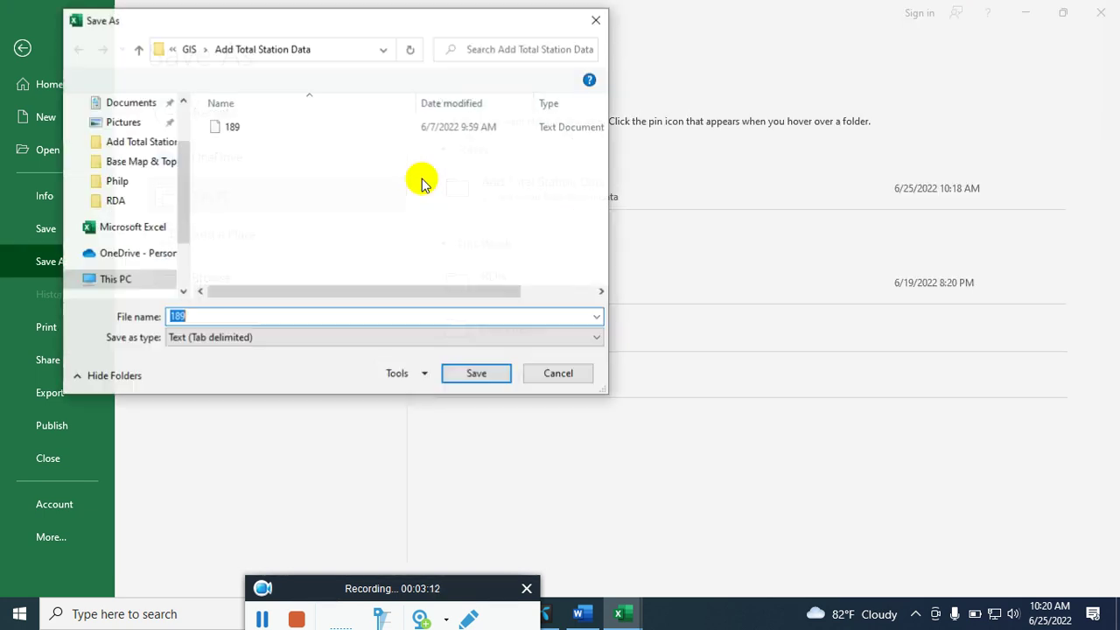
pyautogui.click(214, 337)
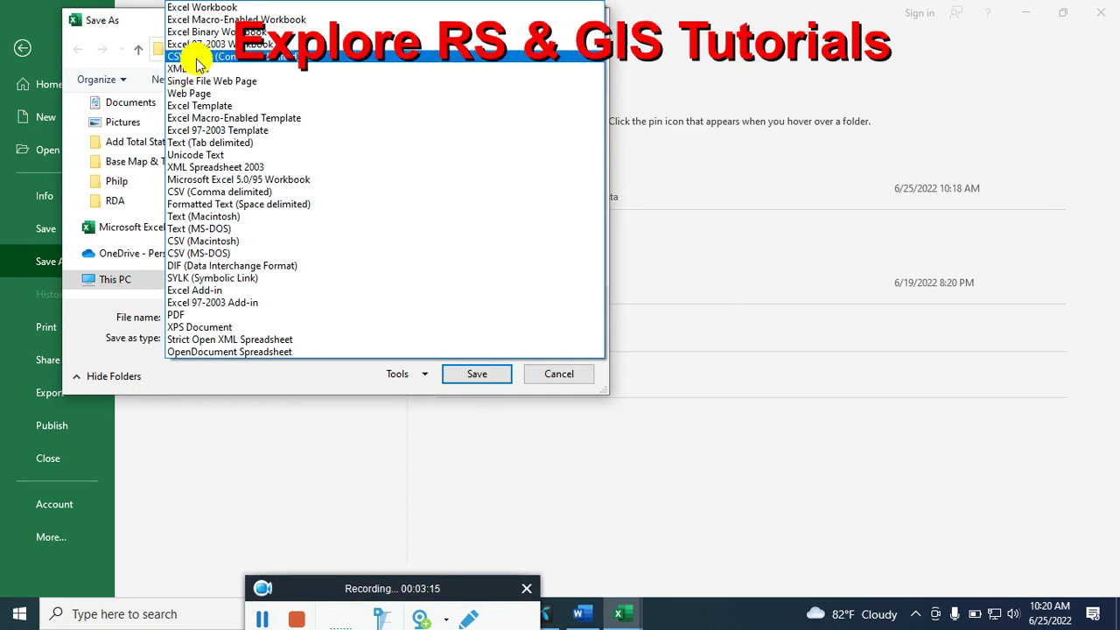
pyautogui.click(217, 57)
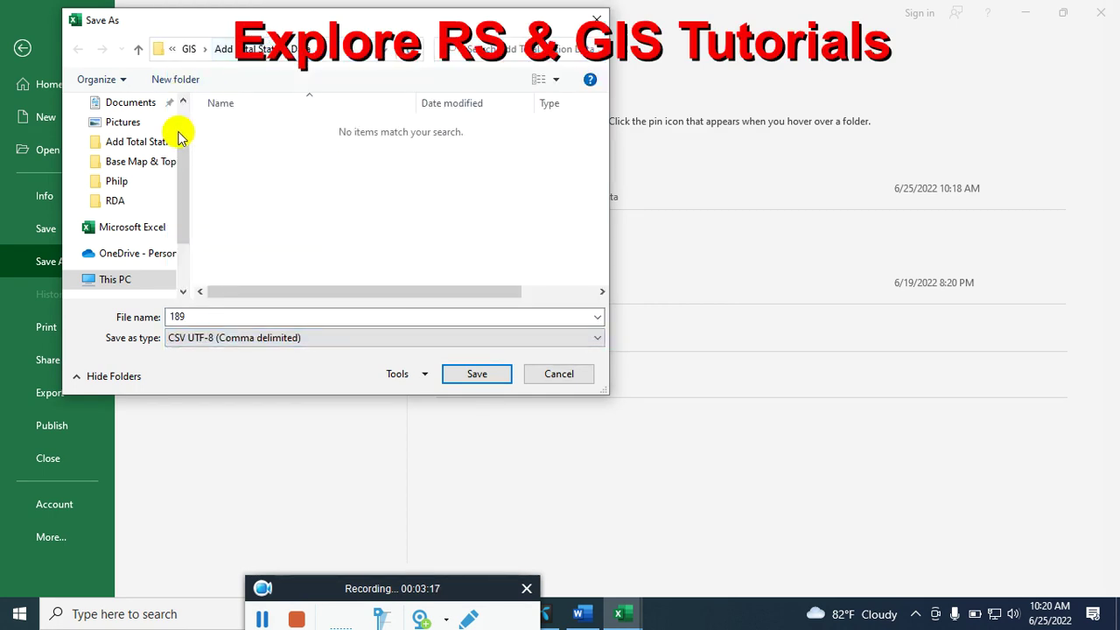
pyautogui.click(485, 378)
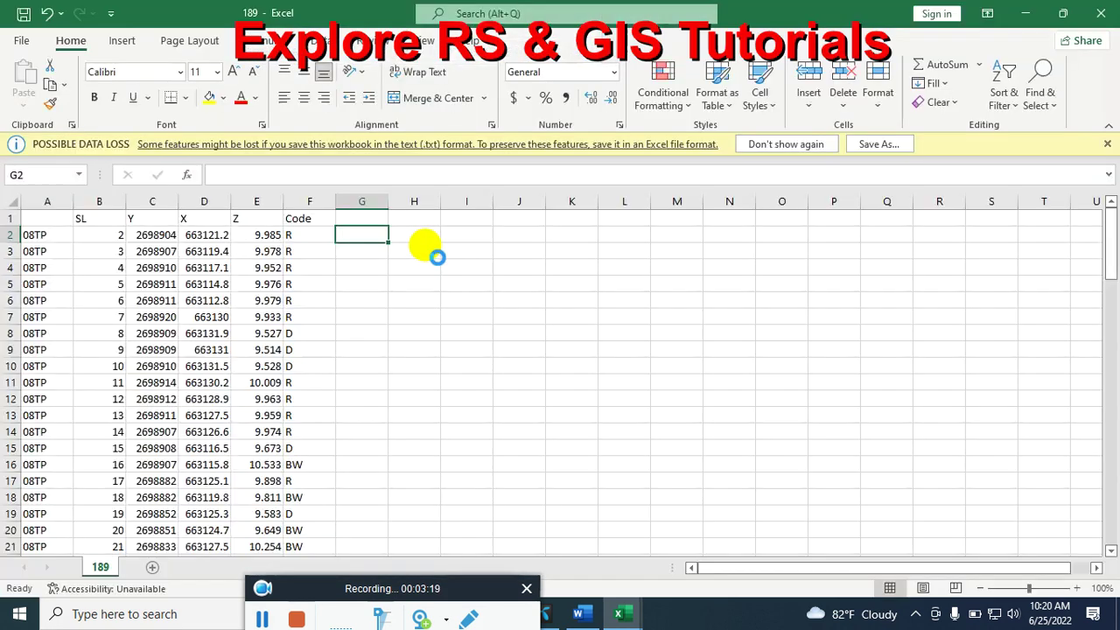
pyautogui.click(1099, 14)
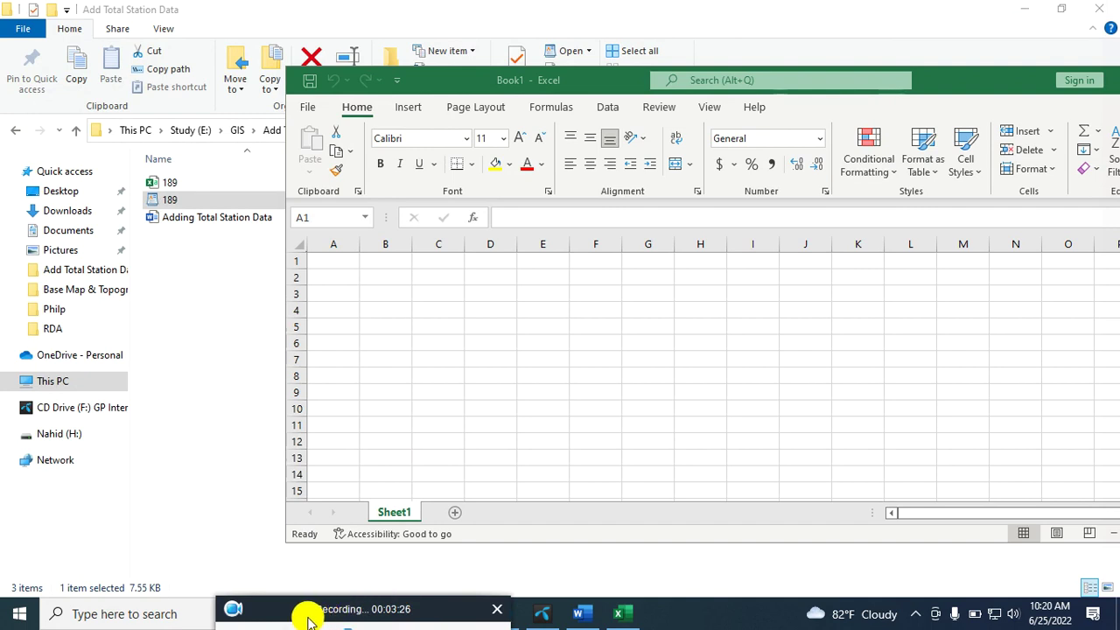
# - In ArcMap, start Add XY Data from File > Add Data and browse for 189.csv
pyautogui.moveTo(305, 612); pyautogui.dragTo(187, 612)
pyautogui.click(504, 614)
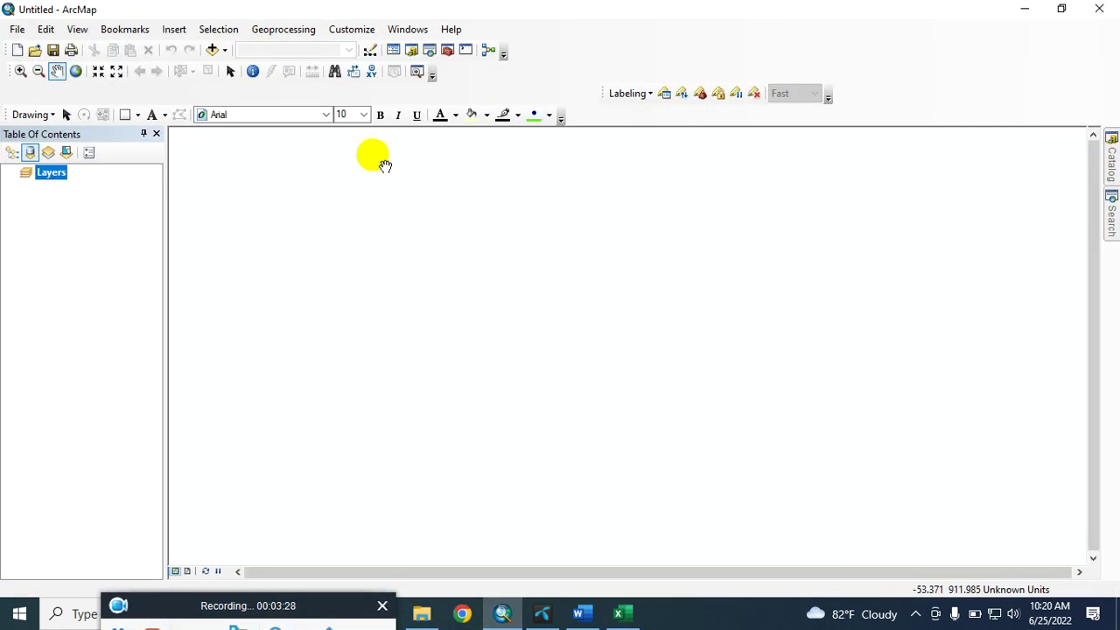
pyautogui.click(16, 29)
pyautogui.moveTo(70, 170)
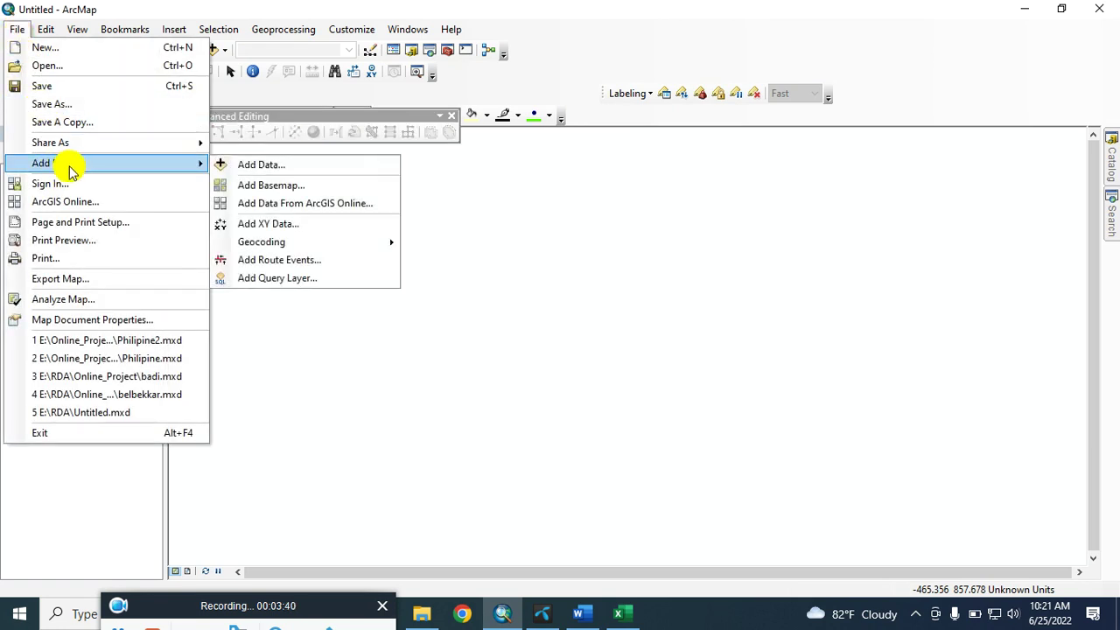
pyautogui.click(284, 227)
pyautogui.moveTo(560, 79); pyautogui.dragTo(459, 84)
pyautogui.click(582, 165)
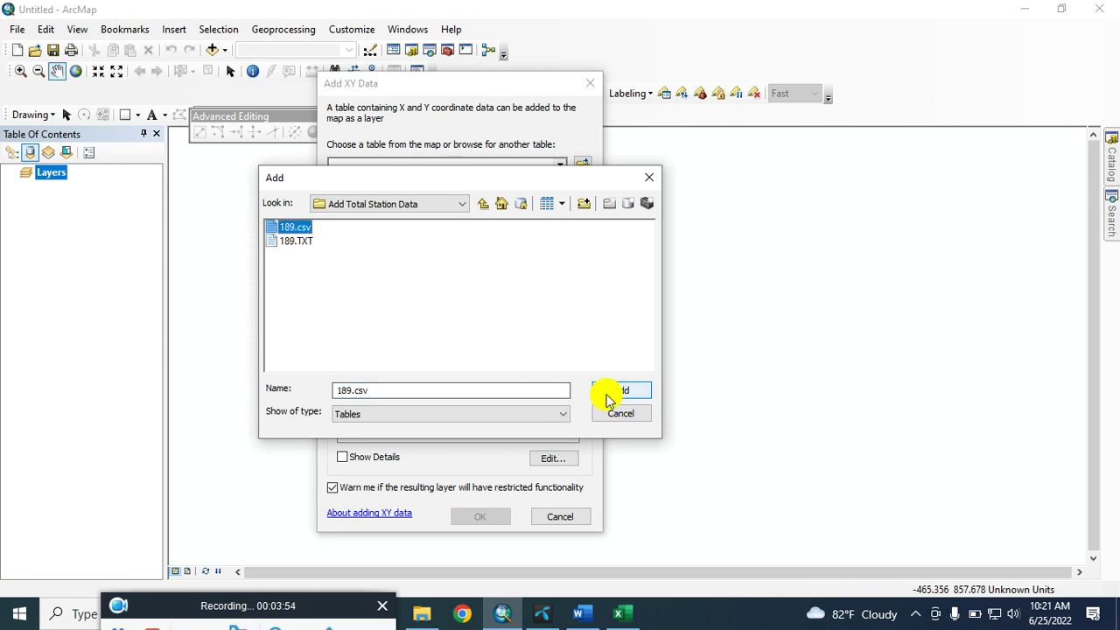
# - Load 189.csv as the XY table and map the Z field to column Z
pyautogui.click(602, 391)
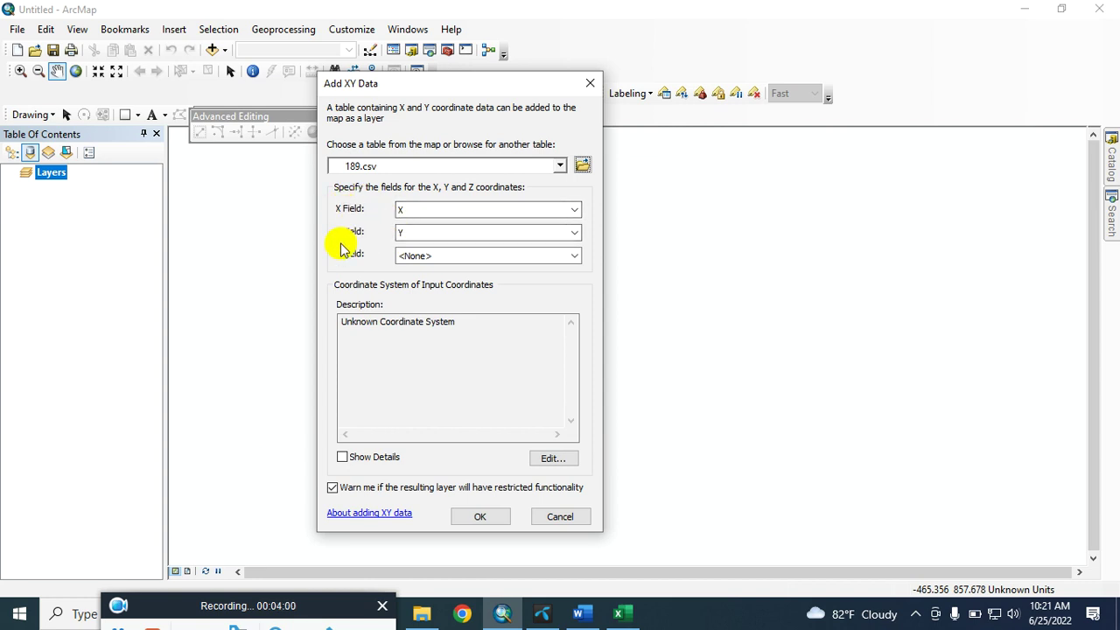
pyautogui.click(413, 256)
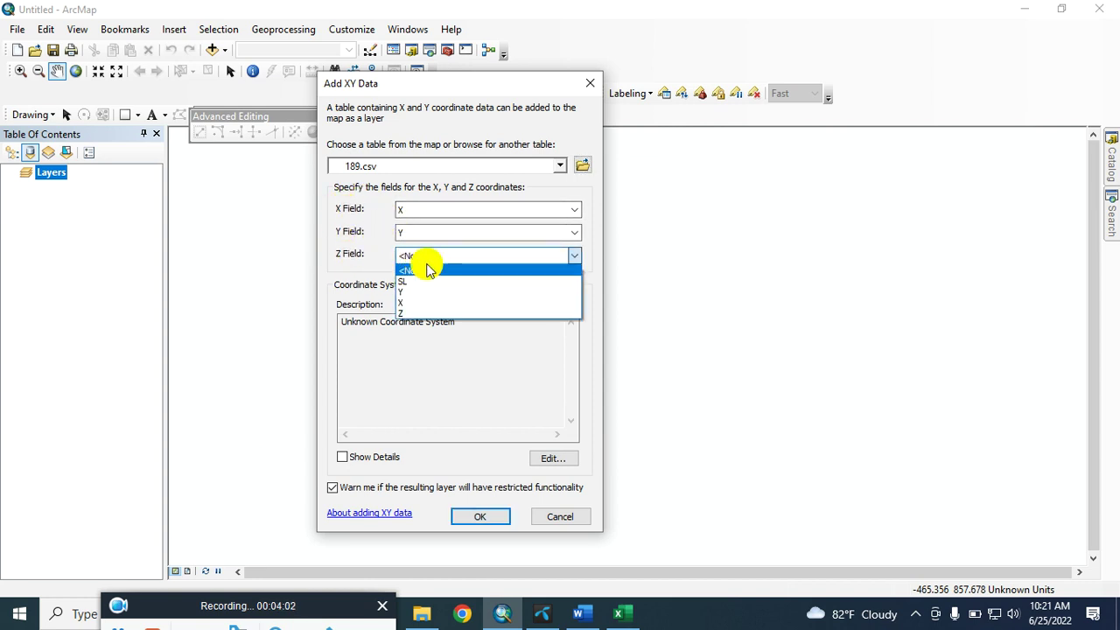
pyautogui.click(418, 313)
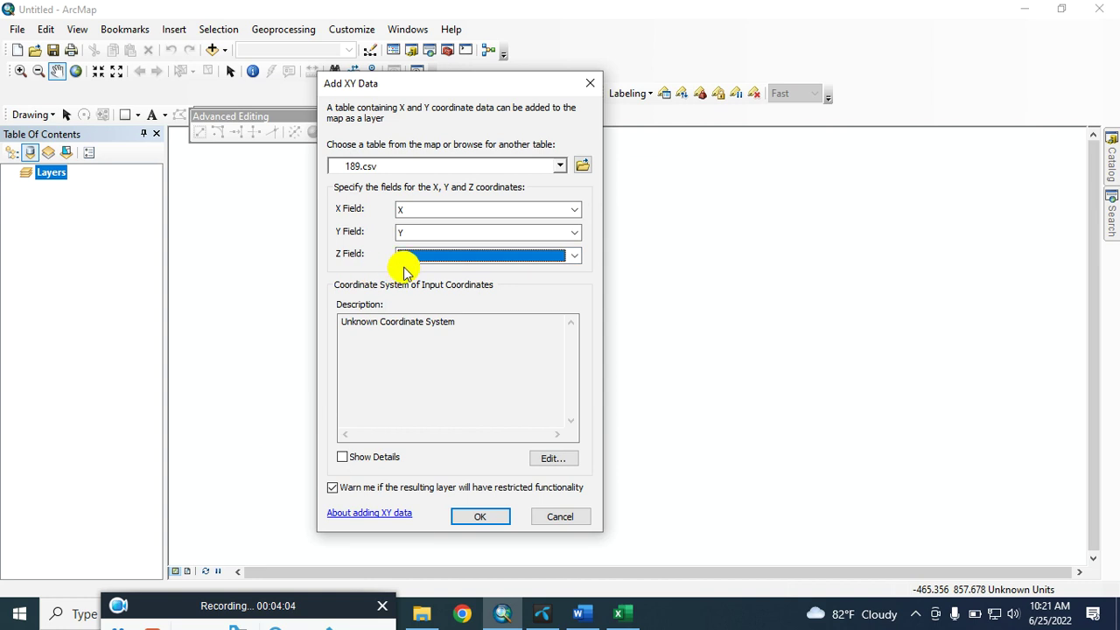
# - Close the empty Book1 Excel workbook and return to the Add XY Data dialog
pyautogui.click(626, 613)
pyautogui.moveTo(965, 72); pyautogui.dragTo(804, 120)
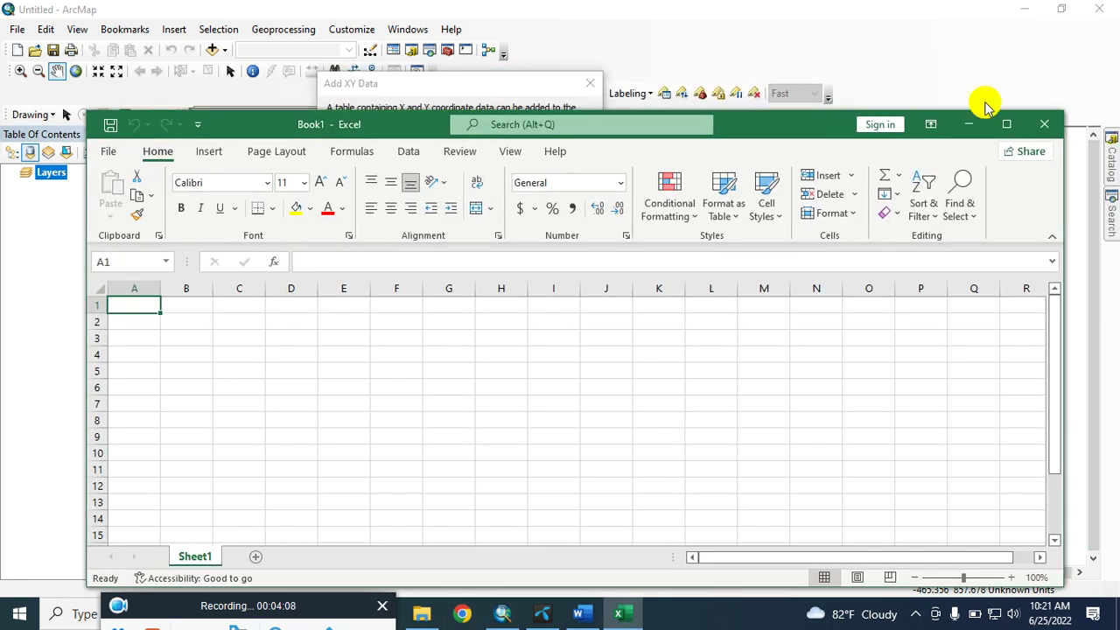
pyautogui.click(1038, 124)
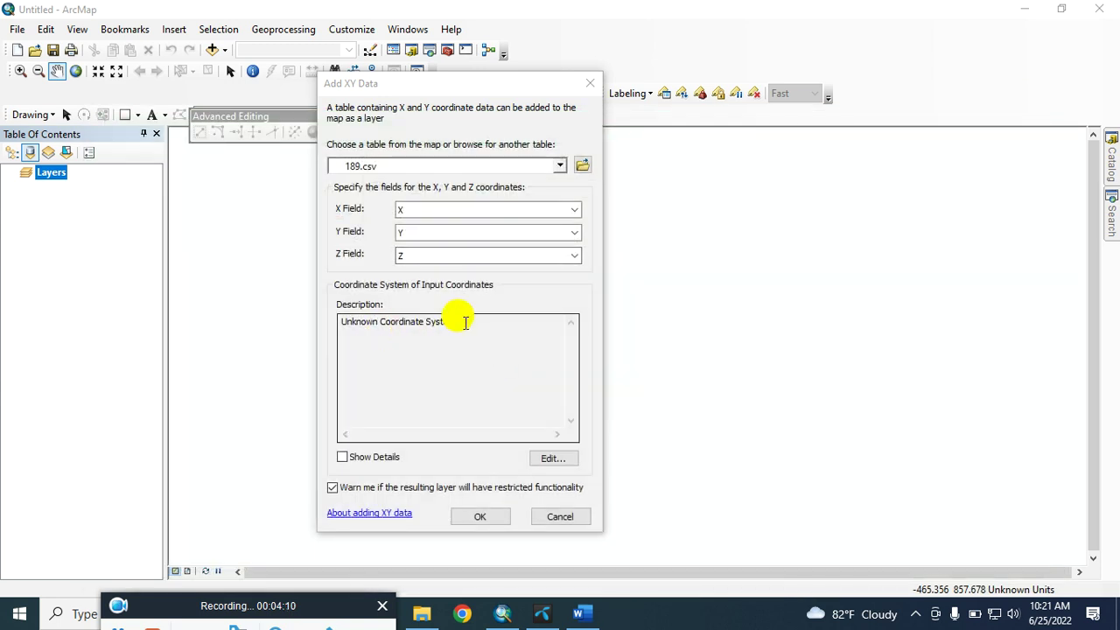
pyautogui.moveTo(465, 322); pyautogui.dragTo(325, 325)
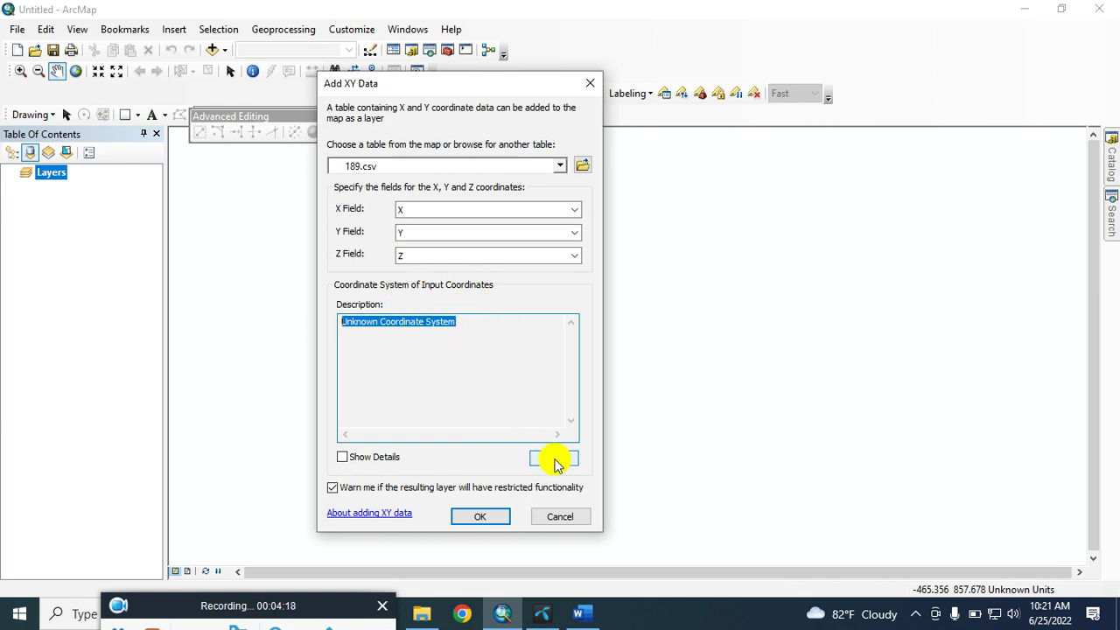
# - Set the input coordinates to WGS 1984 UTM Zone 45N and create the points layer, accepting the Object-ID warning
pyautogui.click(555, 459)
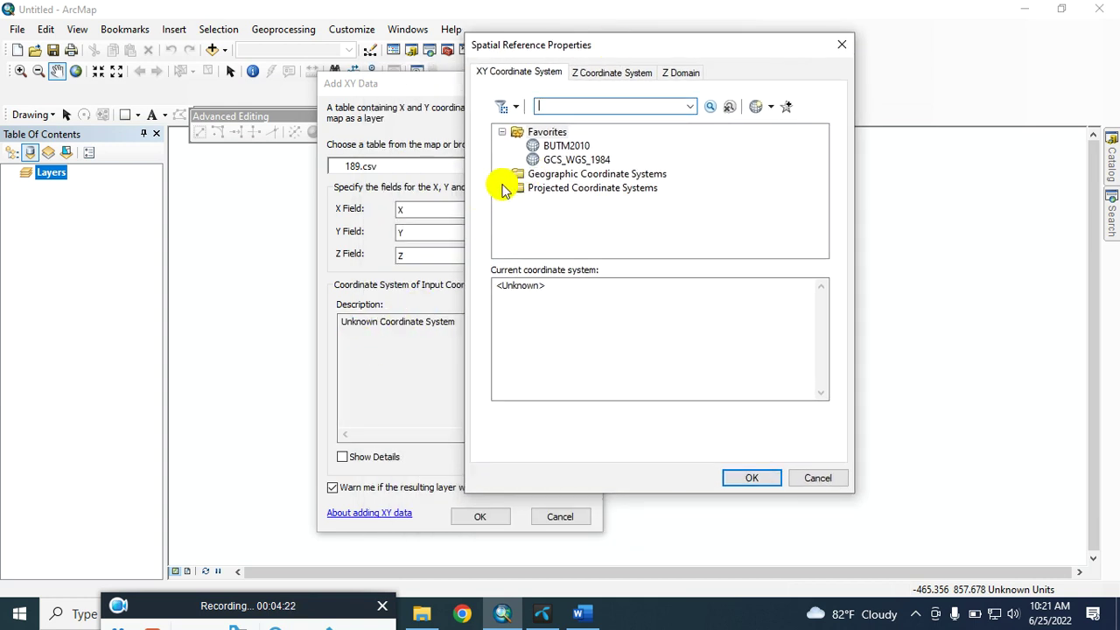
pyautogui.click(501, 187)
pyautogui.scroll(-2, 560, 215)
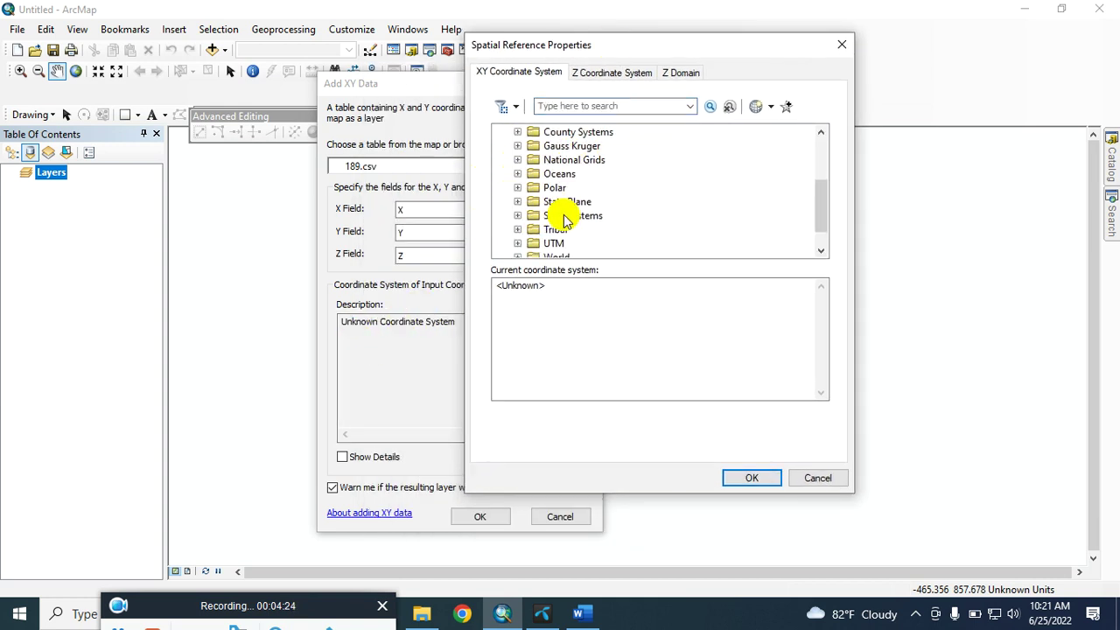
pyautogui.click(517, 215)
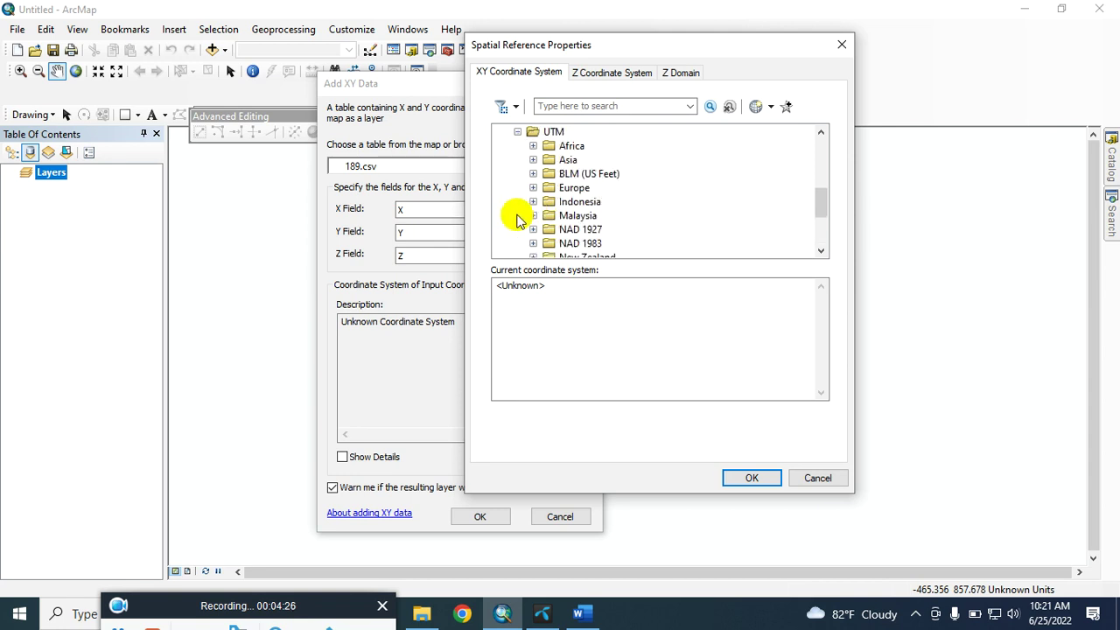
pyautogui.scroll(-3, 670, 215)
pyautogui.click(533, 216)
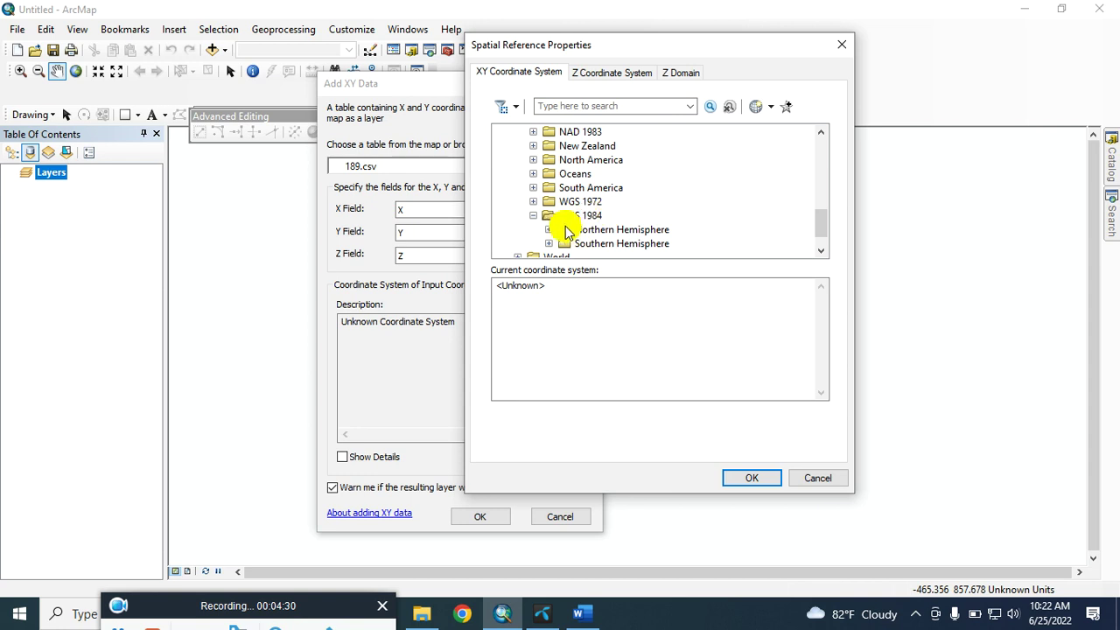
pyautogui.click(551, 230)
pyautogui.scroll(-4, 688, 213)
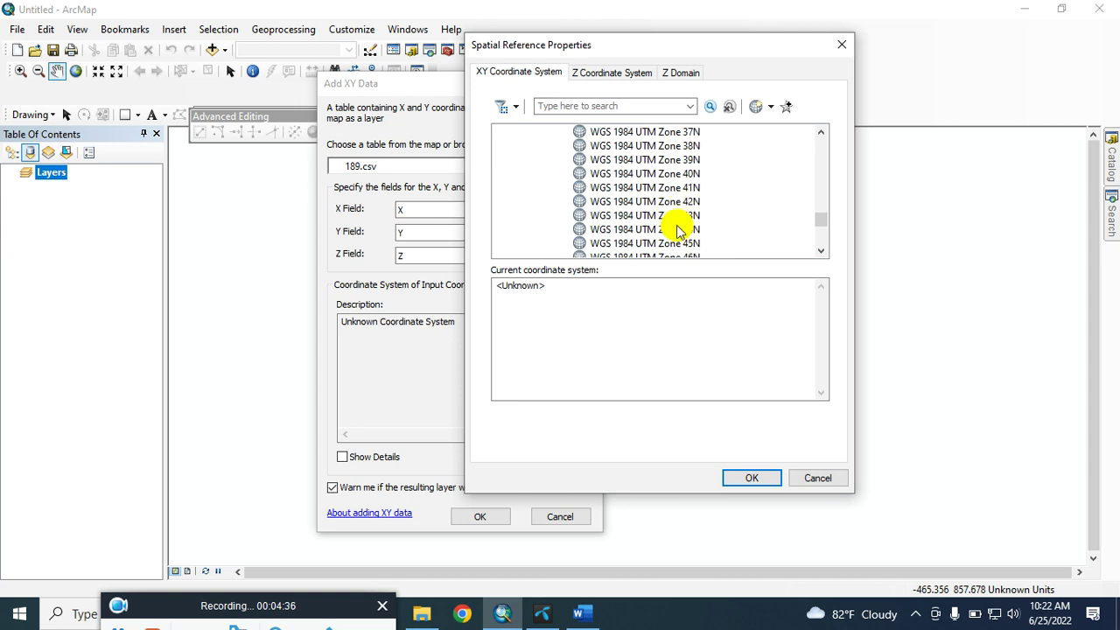
pyautogui.click(672, 244)
pyautogui.click(751, 477)
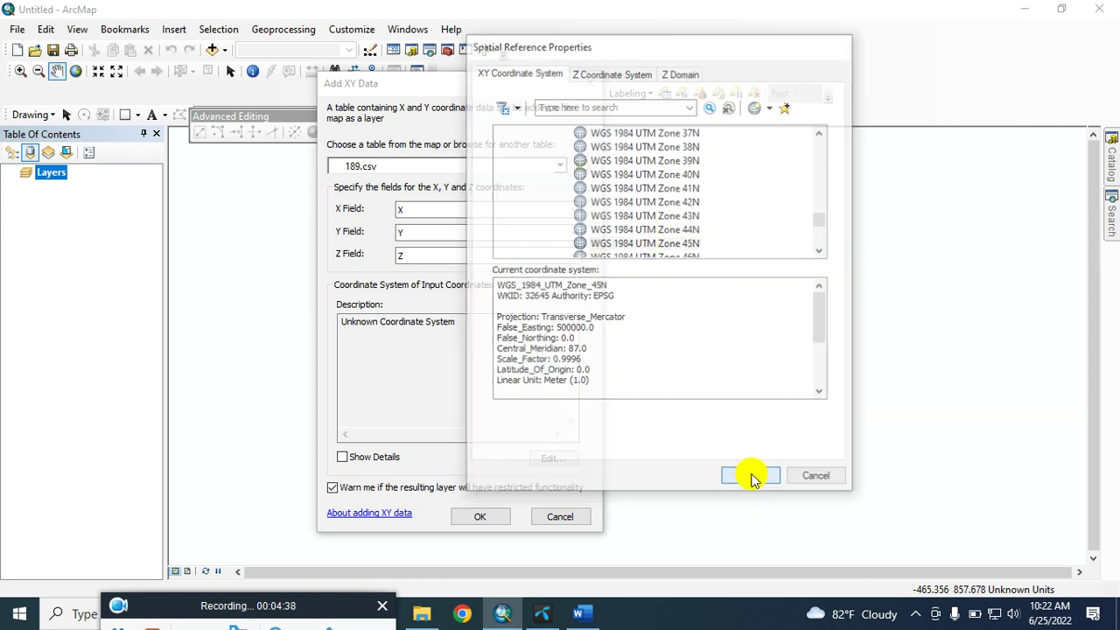
pyautogui.moveTo(445, 364); pyautogui.dragTo(325, 303)
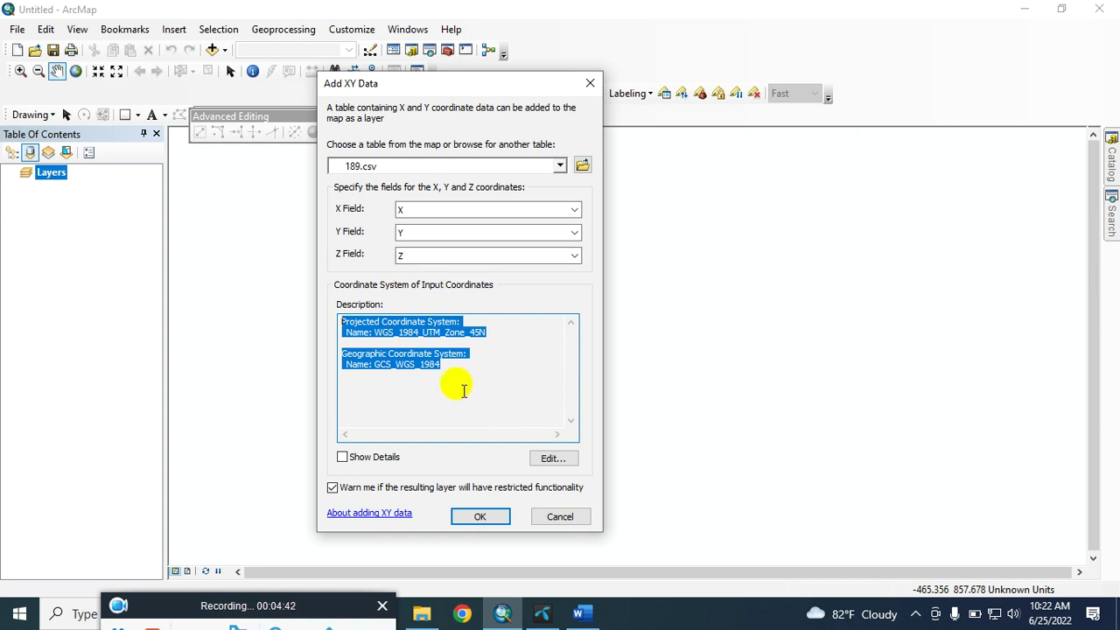
pyautogui.click(492, 518)
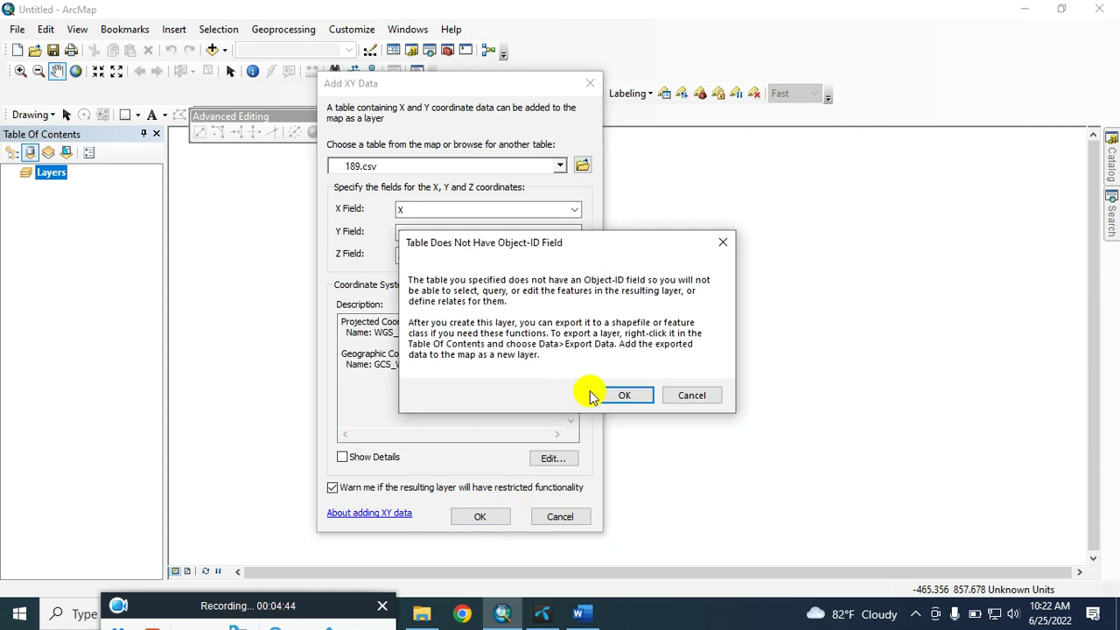
pyautogui.click(549, 393)
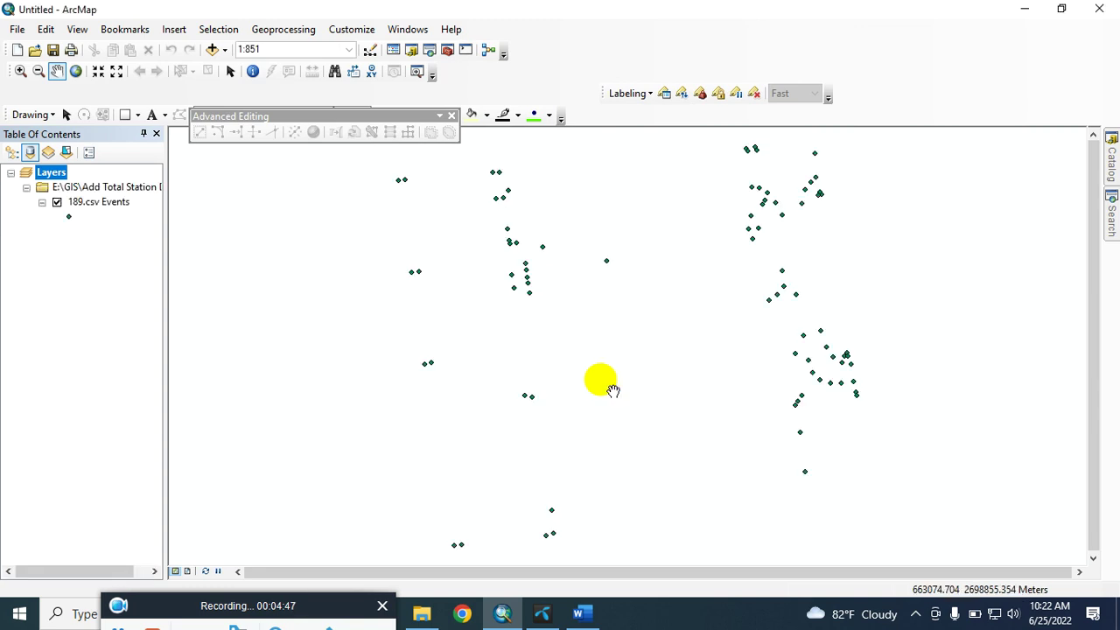
# - Begin exporting the 189.csv Events layer's points to a new file via Export Data
pyautogui.scroll(2, 490, 298)
pyautogui.scroll(-1, 501, 313)
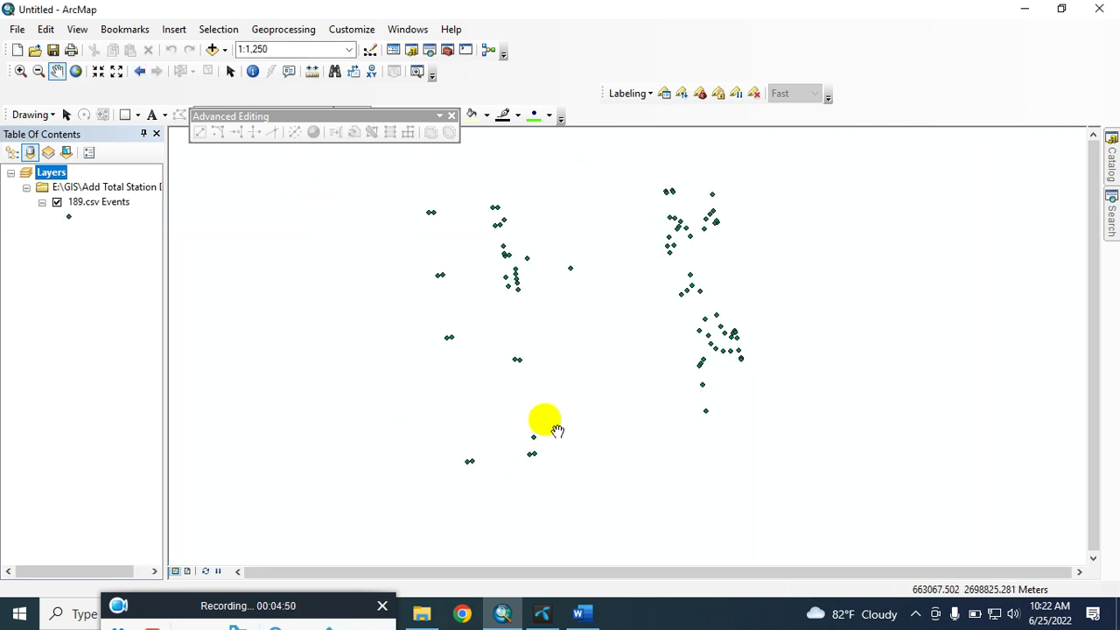
pyautogui.click(92, 201)
pyautogui.click(92, 200)
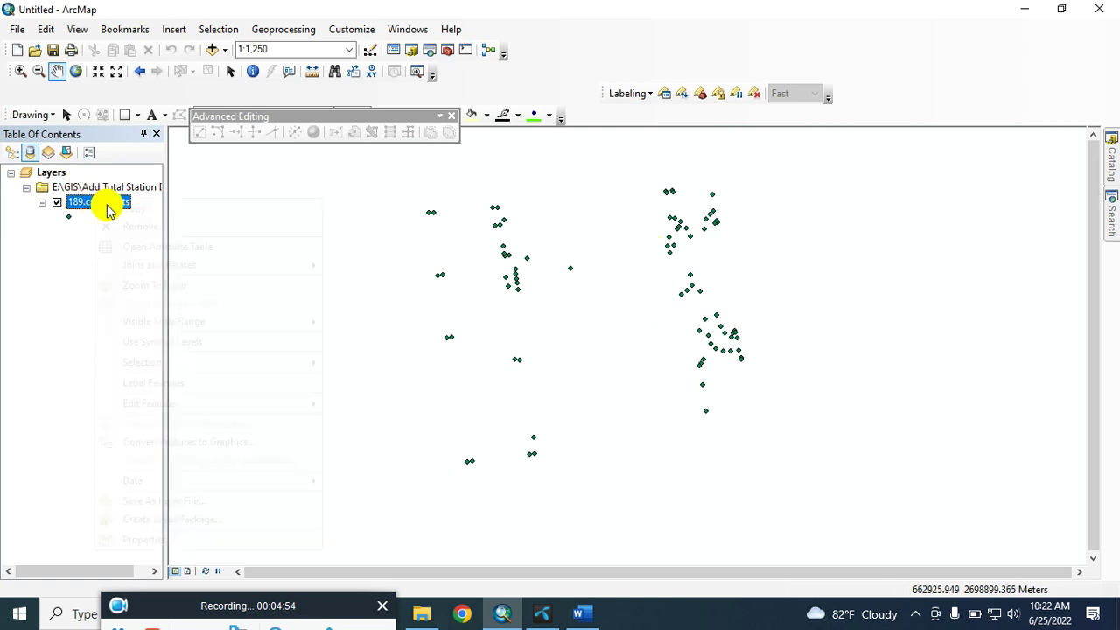
pyautogui.moveTo(183, 480)
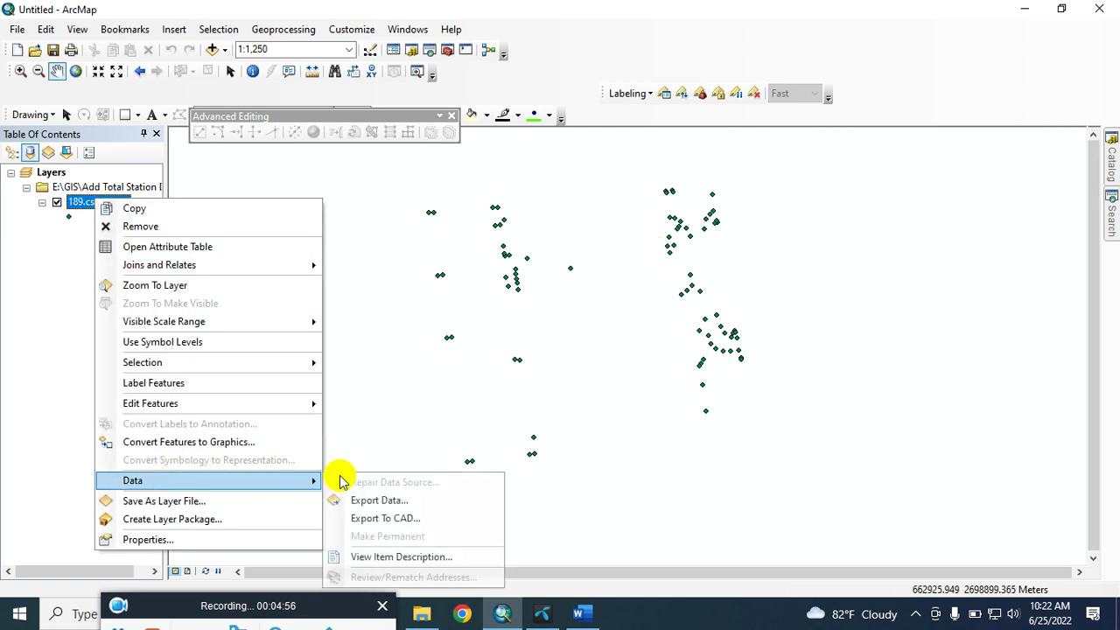
pyautogui.click(381, 502)
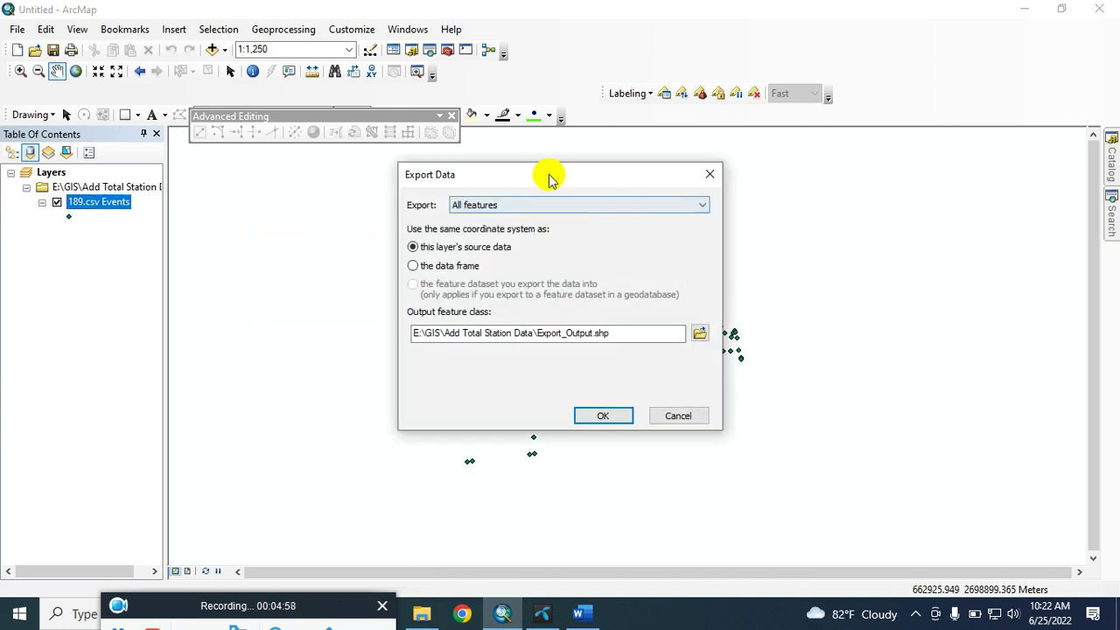
pyautogui.moveTo(549, 179); pyautogui.dragTo(493, 185)
# - Save the export as Point.shp and add it to the map as a layer
pyautogui.click(642, 340)
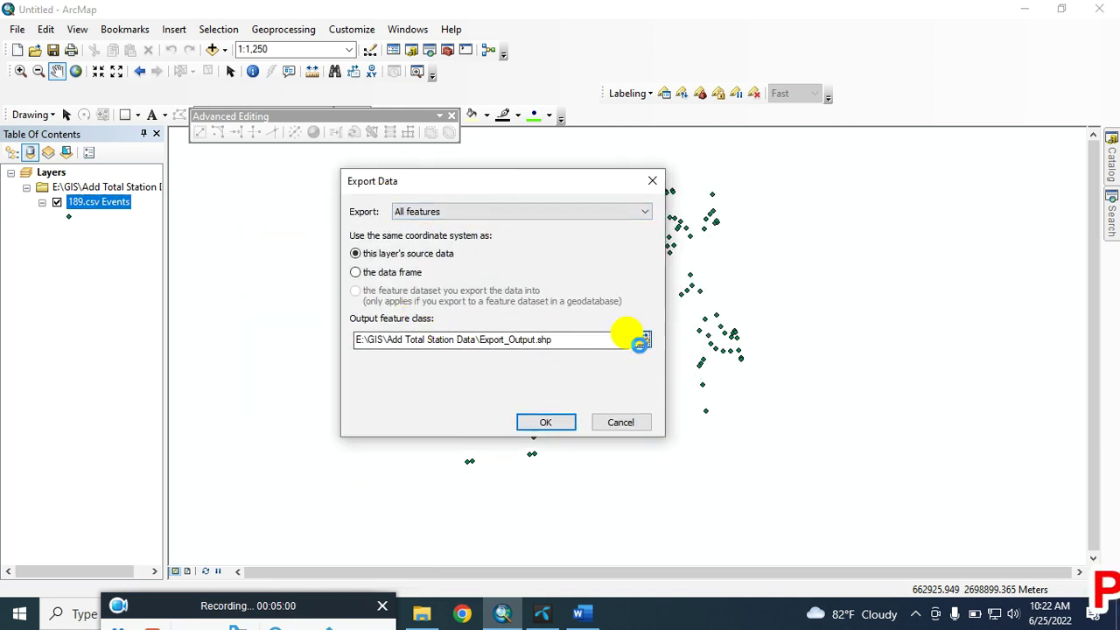
pyautogui.moveTo(439, 391); pyautogui.dragTo(353, 393)
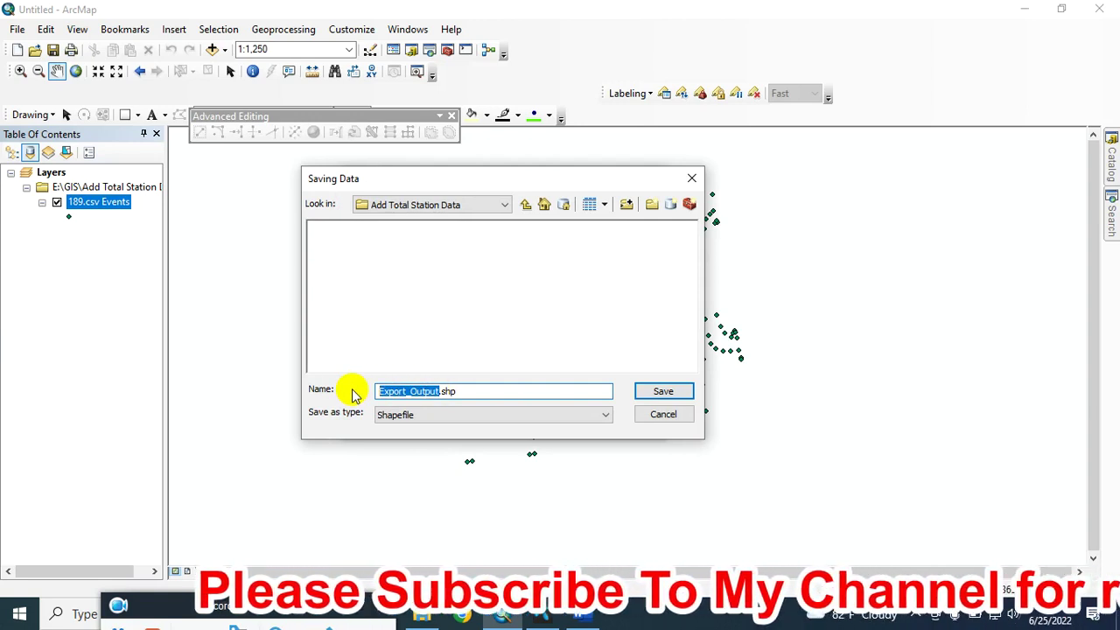
pyautogui.write('Point')
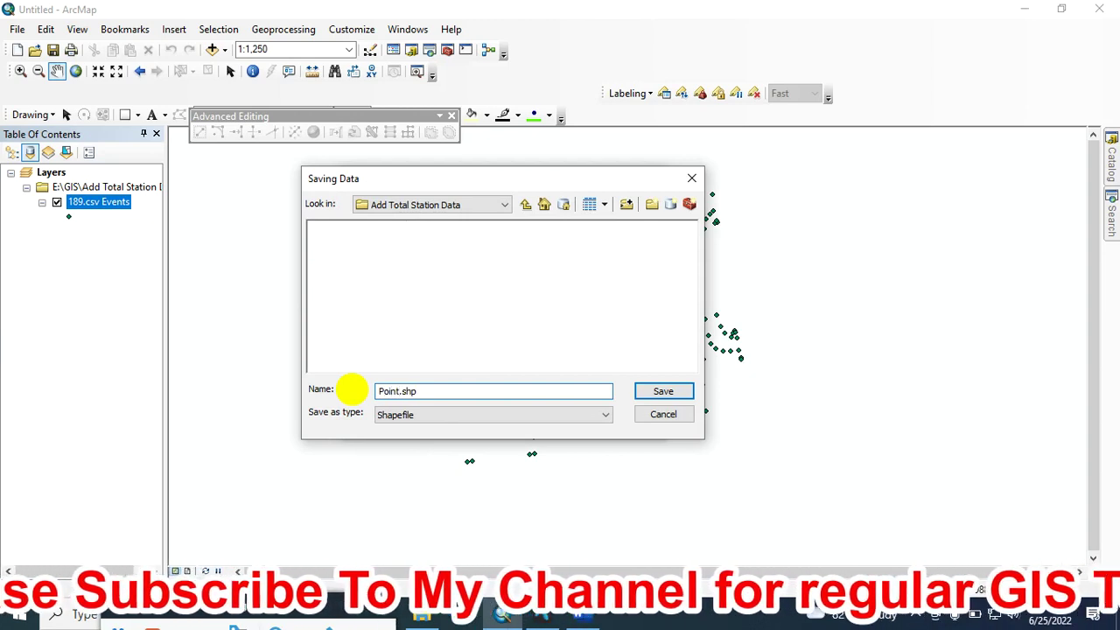
pyautogui.click(652, 391)
pyautogui.click(536, 420)
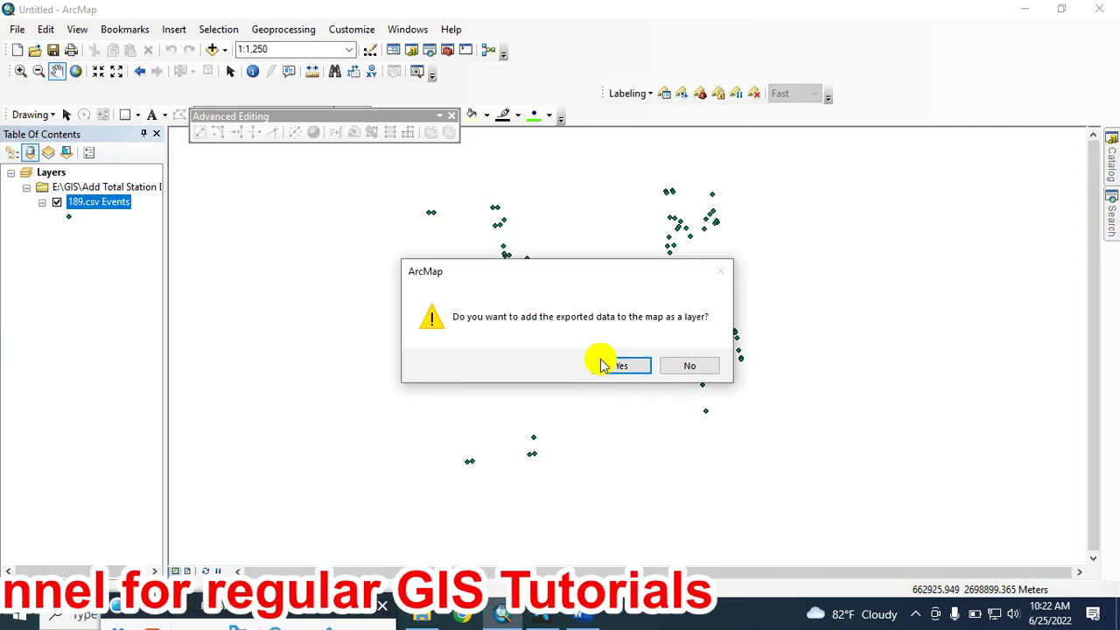
pyautogui.click(594, 367)
pyautogui.rightClick(83, 231)
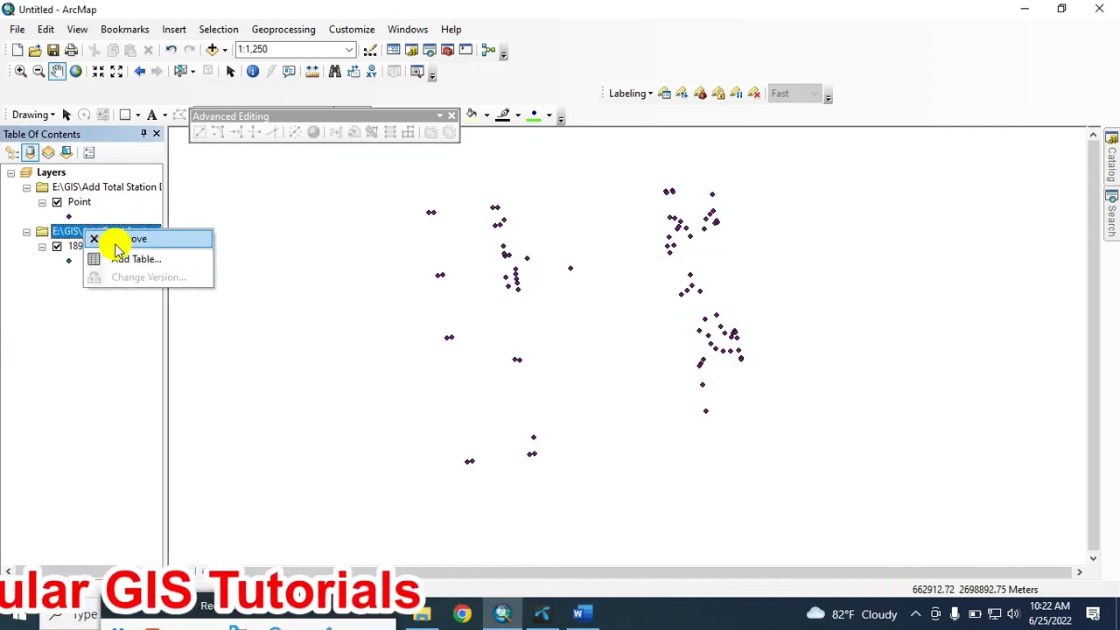
# - Remove the old 189.csv Events group and check the Point layer's attribute table
pyautogui.click(118, 241)
pyautogui.rightClick(83, 204)
pyautogui.click(127, 252)
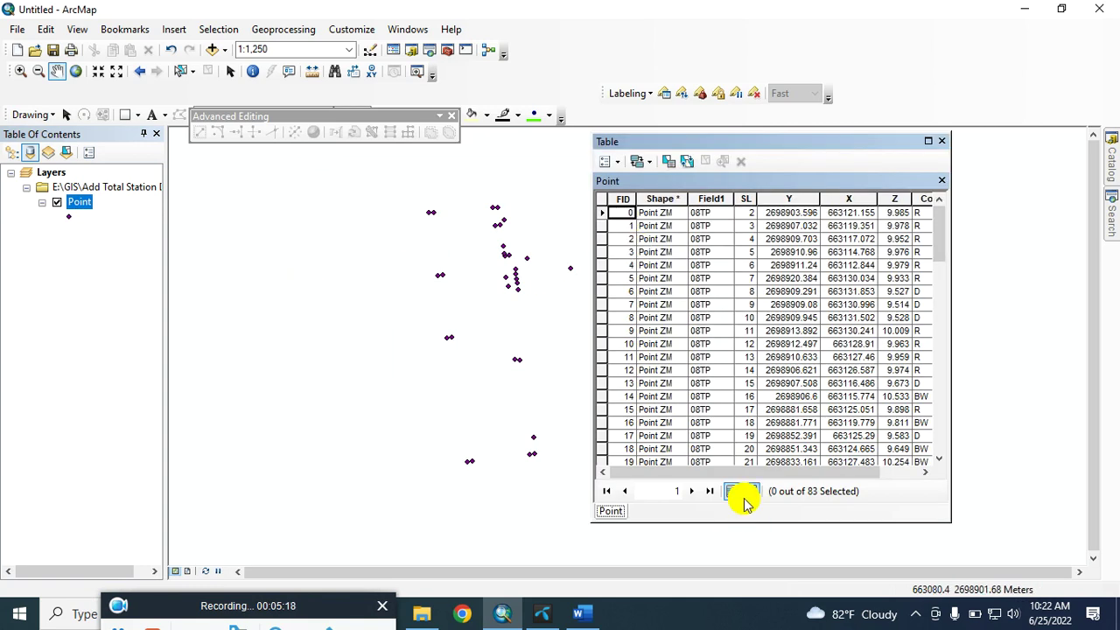
pyautogui.moveTo(737, 472); pyautogui.dragTo(808, 471)
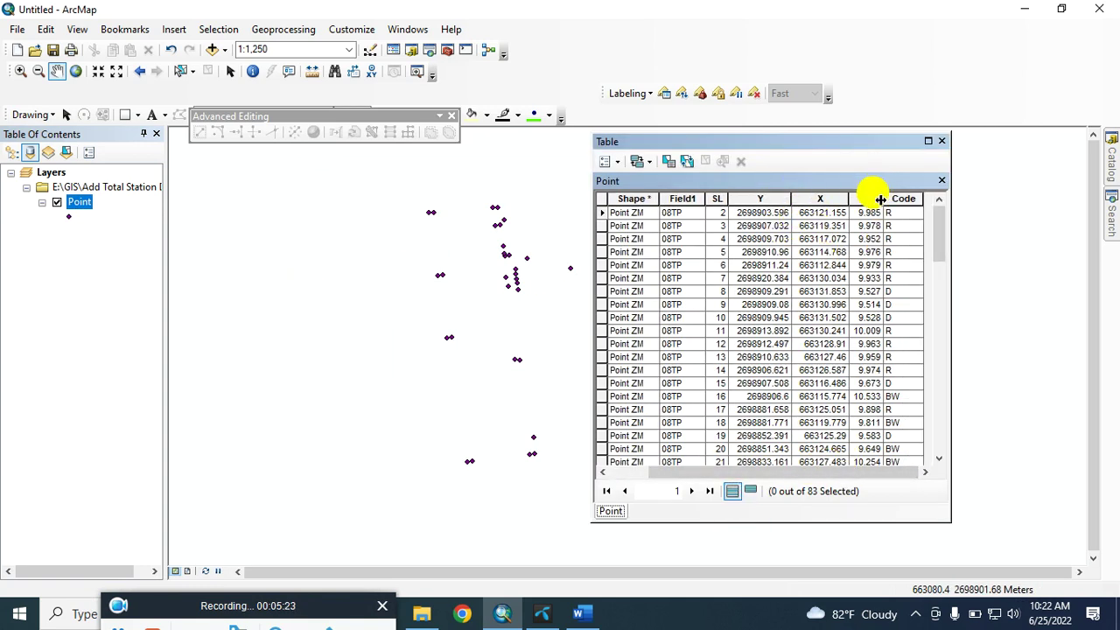
pyautogui.click(942, 140)
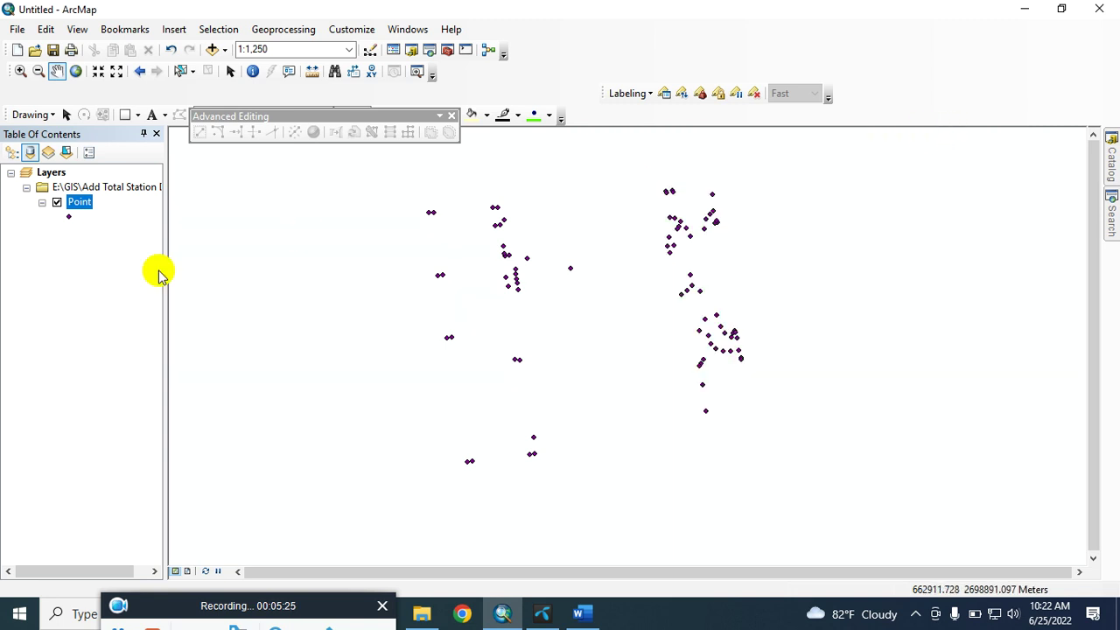
# - Turn on labels for the Point layer, using the Code field as the label field
pyautogui.rightClick(79, 206)
pyautogui.moveTo(136, 496)
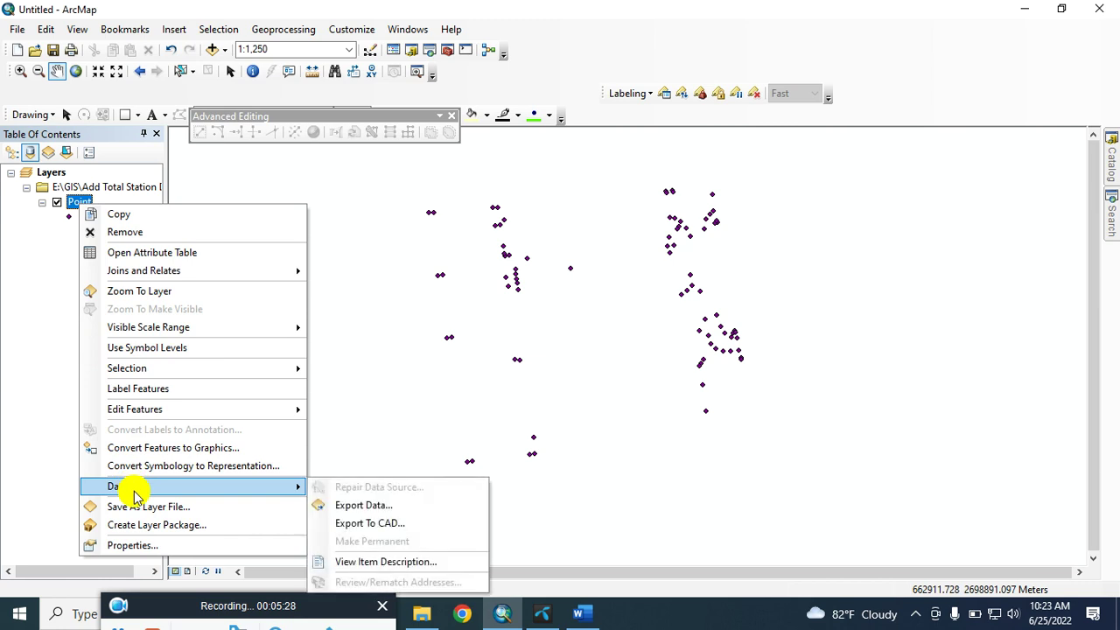
pyautogui.click(149, 546)
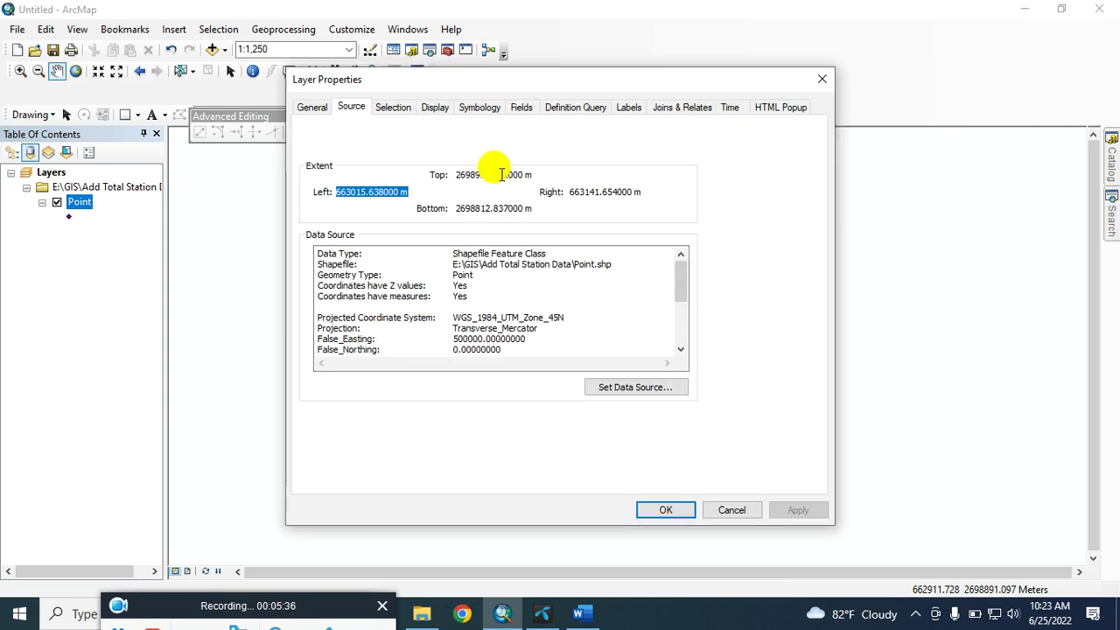
pyautogui.click(634, 108)
pyautogui.click(309, 128)
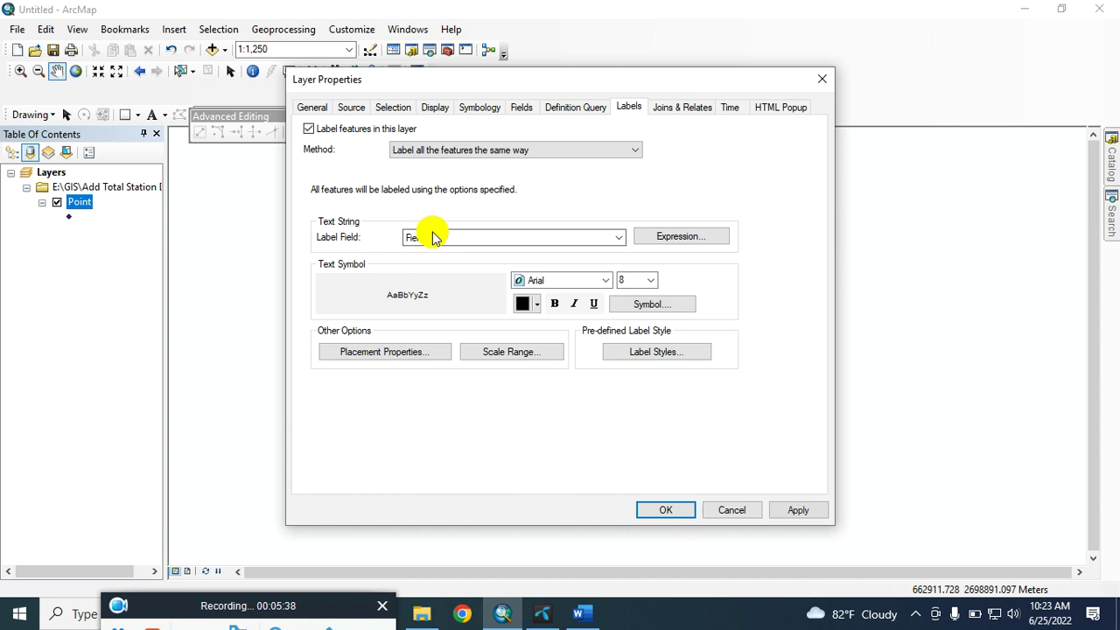
pyautogui.click(430, 237)
pyautogui.click(429, 321)
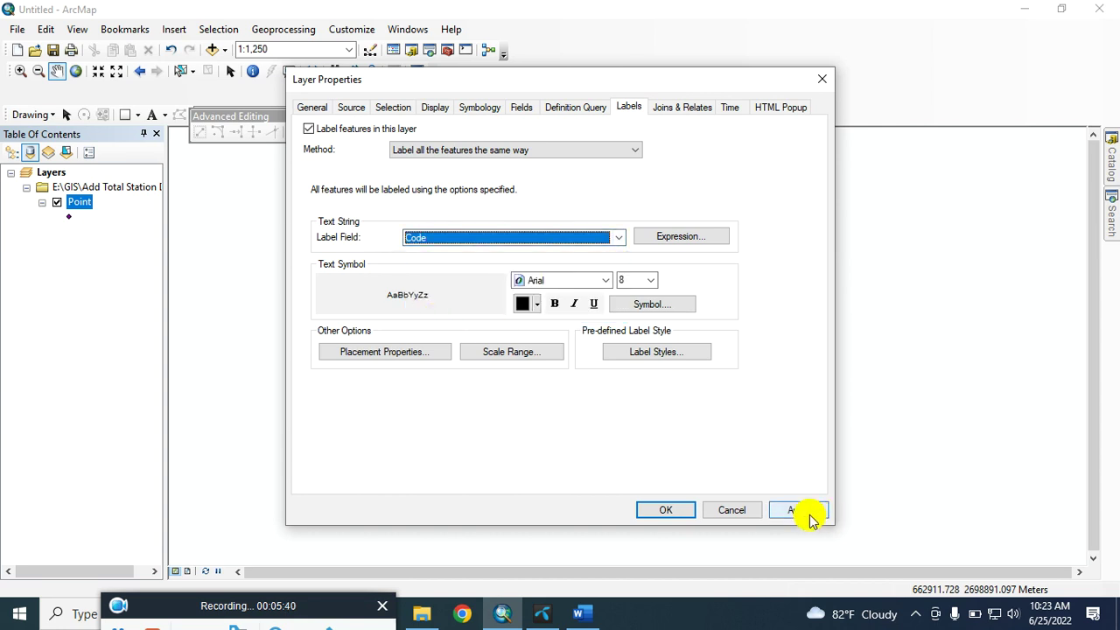
pyautogui.click(798, 510)
pyautogui.click(665, 510)
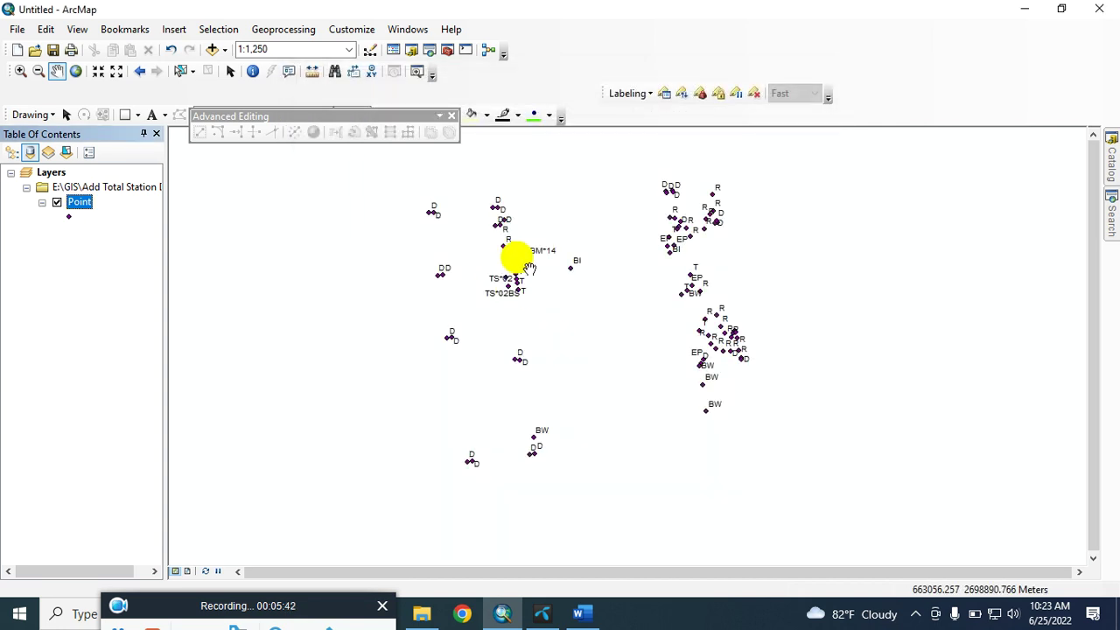
pyautogui.scroll(-2, 608, 272)
pyautogui.scroll(3, 608, 272)
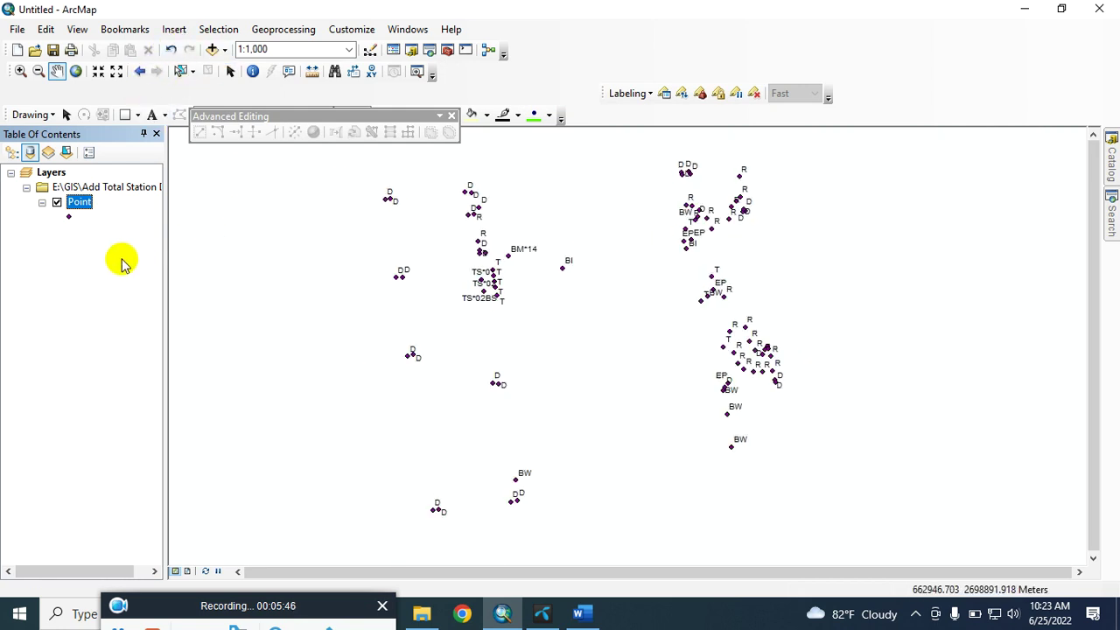
pyautogui.click(224, 50)
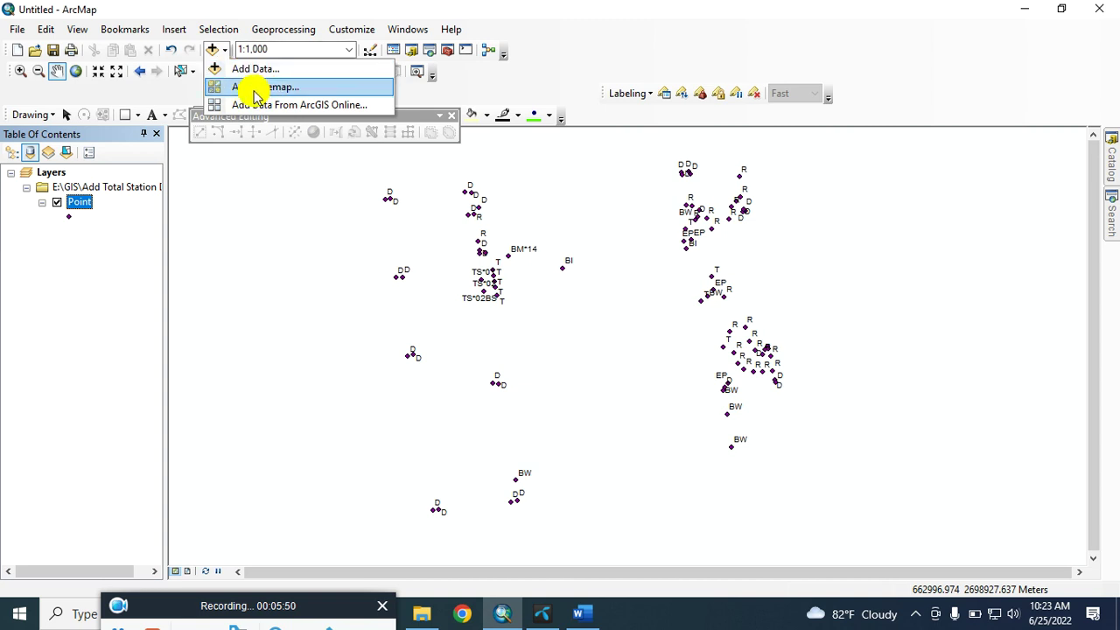
# - Add the Imagery basemap and pan the map over the surveyed area
pyautogui.click(253, 87)
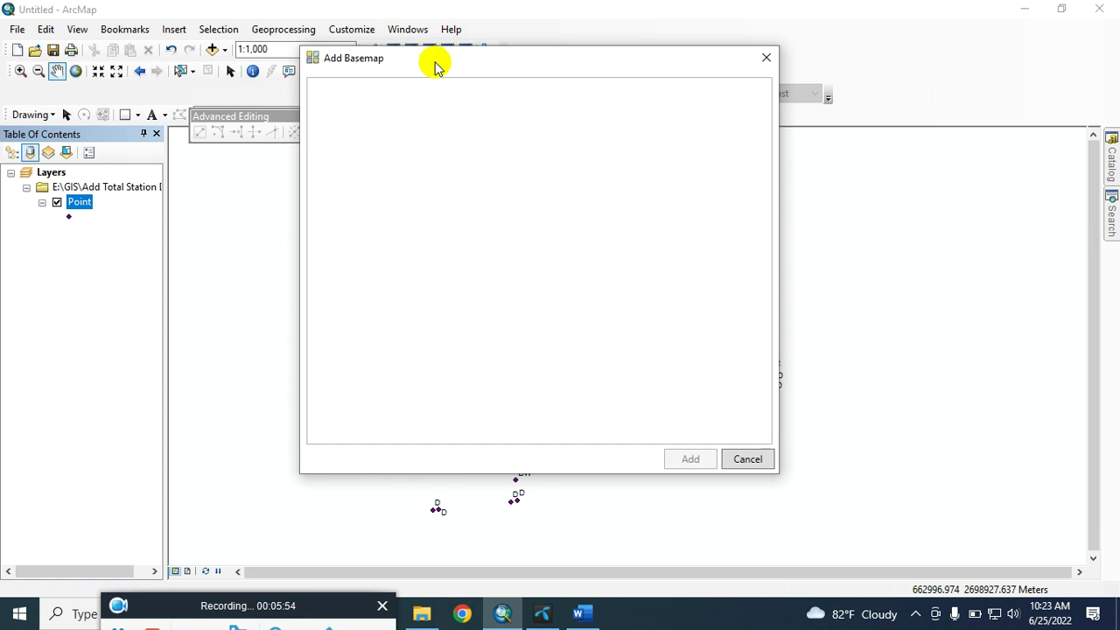
pyautogui.moveTo(440, 61); pyautogui.dragTo(537, 80)
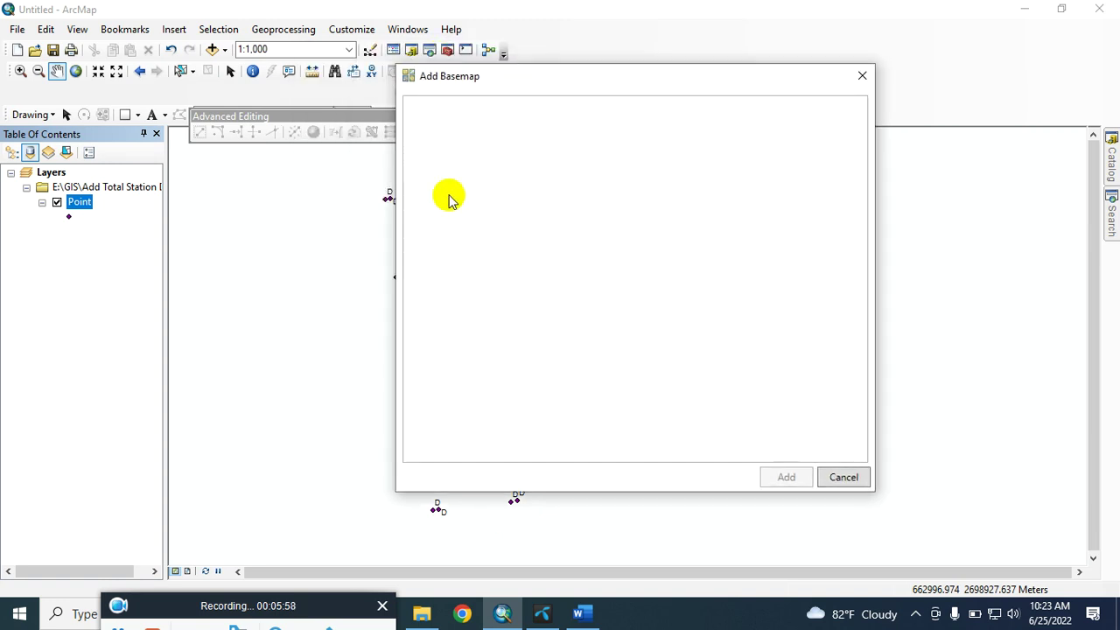
pyautogui.click(462, 166)
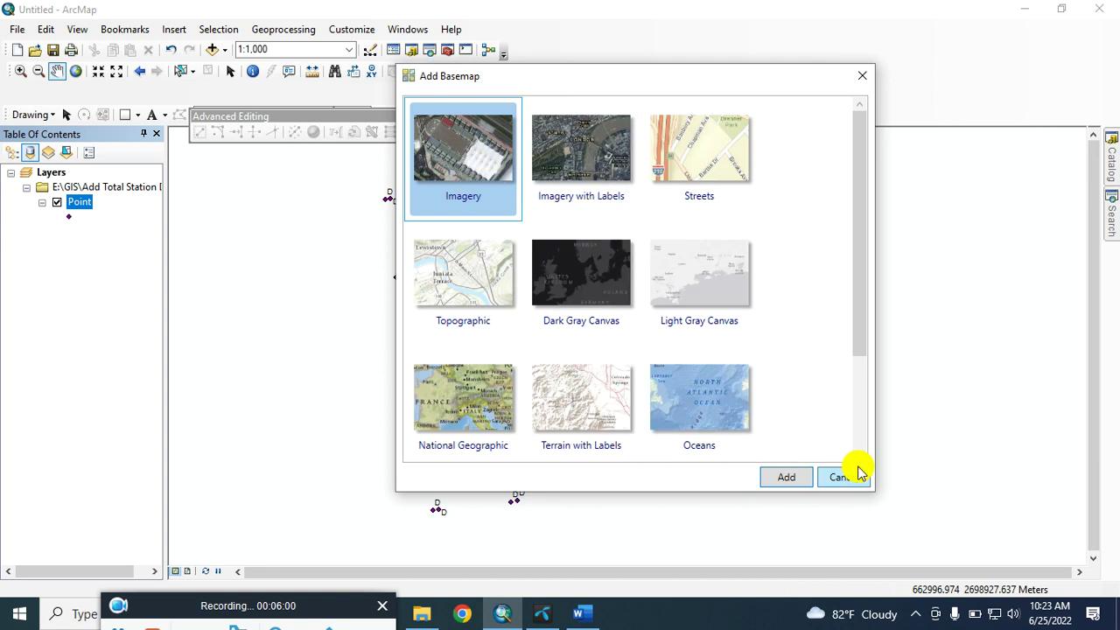
pyautogui.click(786, 477)
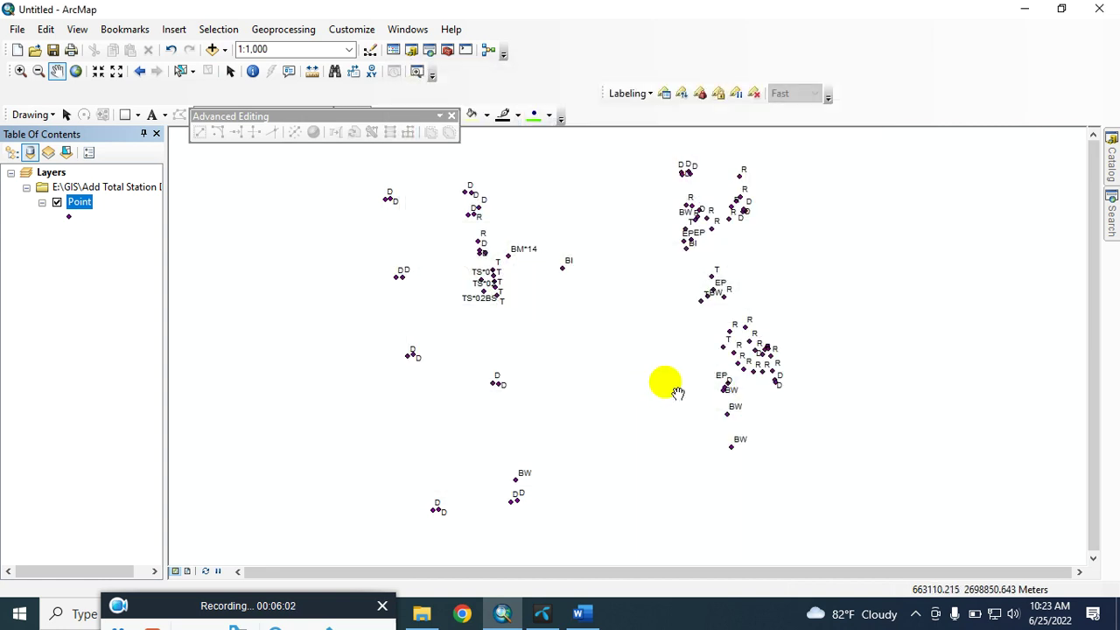
pyautogui.moveTo(179, 610); pyautogui.dragTo(77, 582)
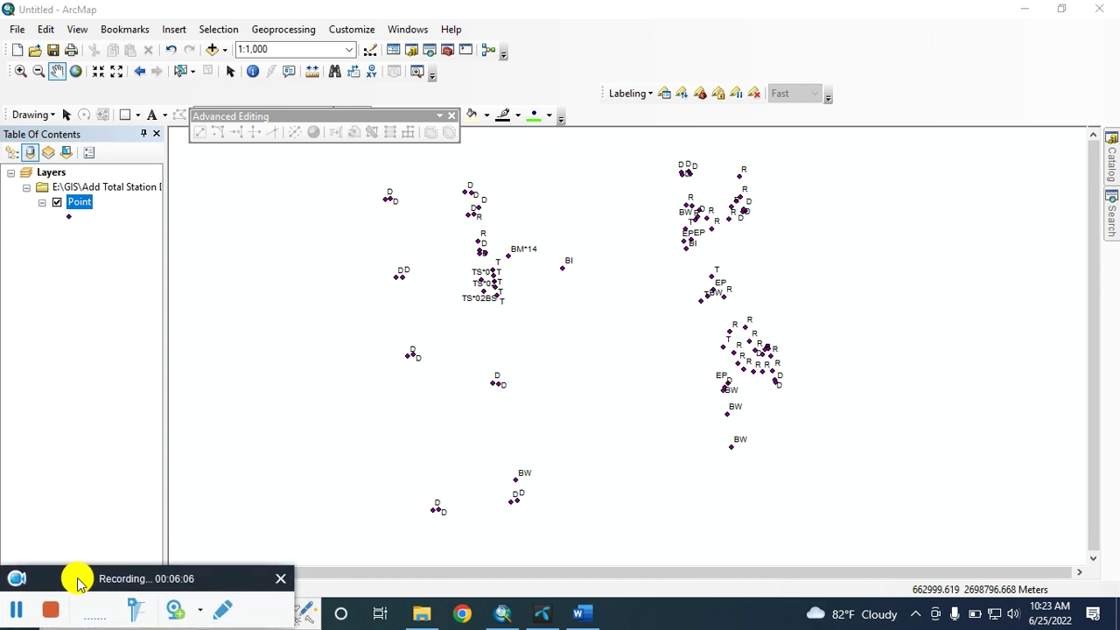
pyautogui.click(13, 619)
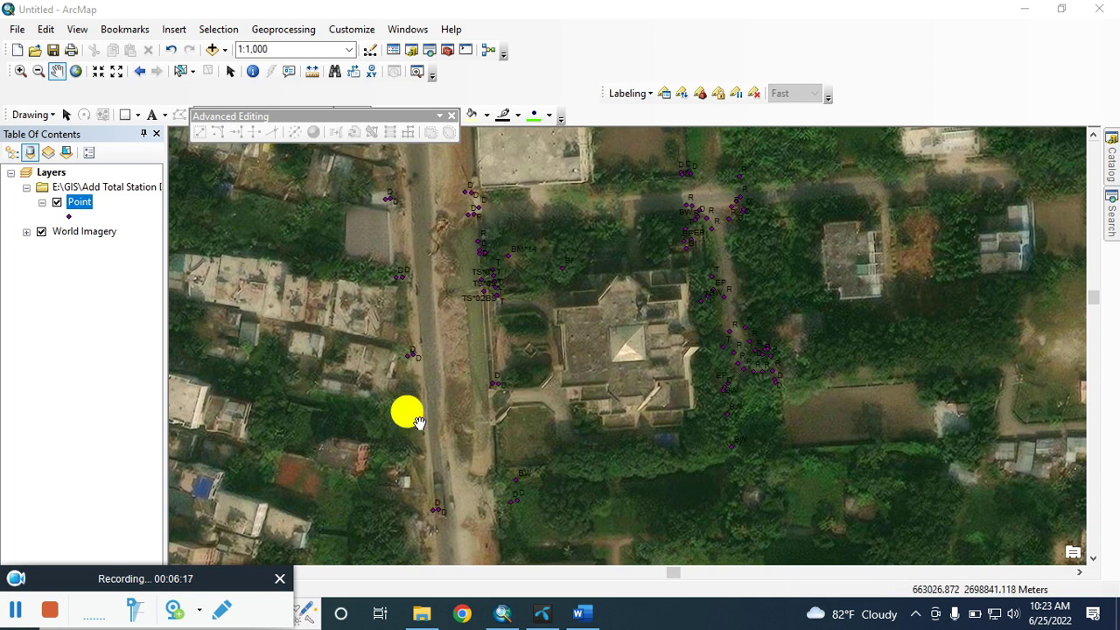
pyautogui.moveTo(557, 319); pyautogui.dragTo(528, 332)
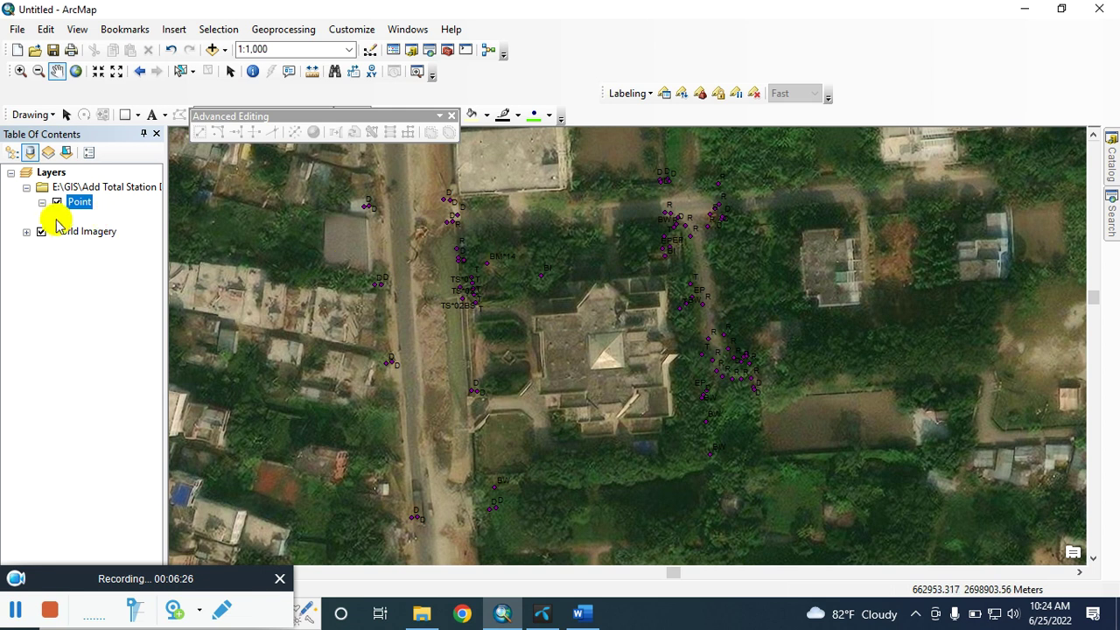
# - Change the Point layer's symbol colour to red
pyautogui.click(68, 216)
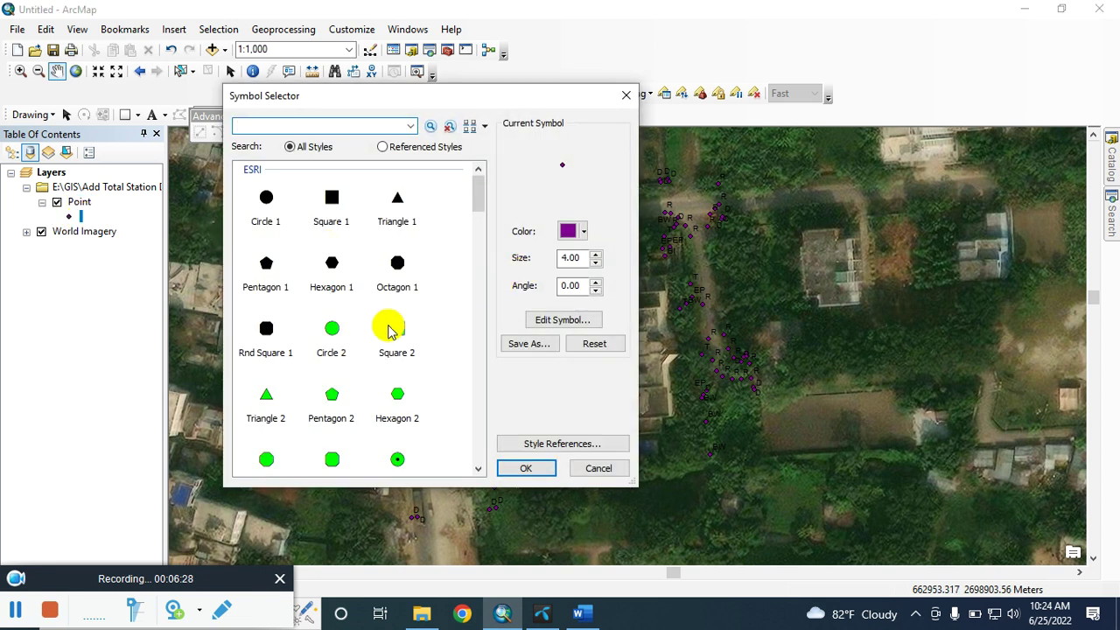
pyautogui.click(566, 231)
pyautogui.click(578, 318)
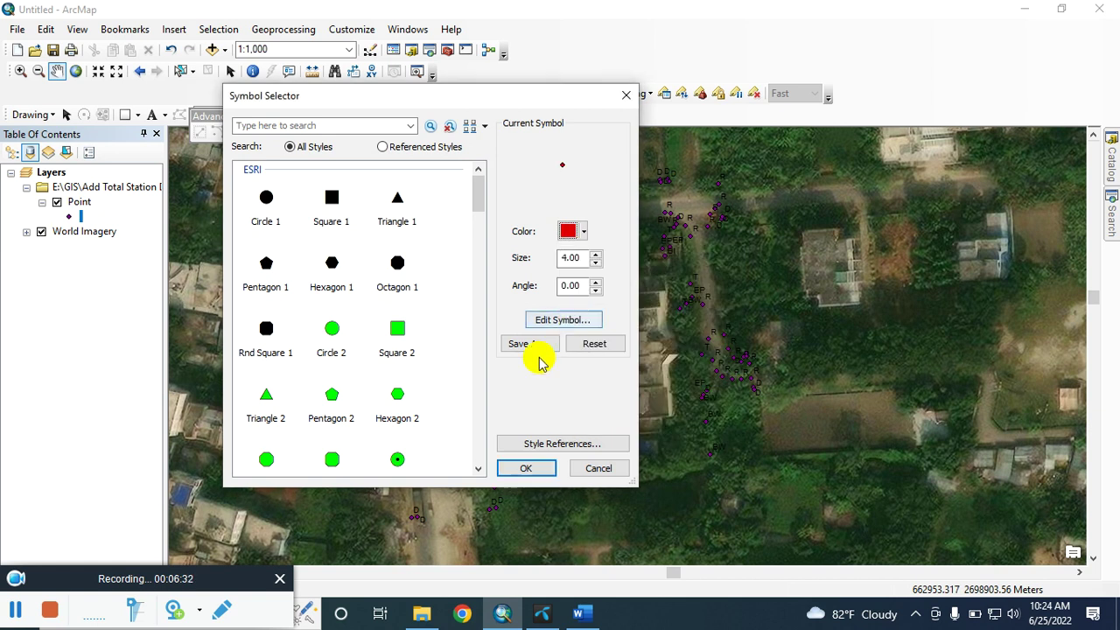
pyautogui.click(526, 468)
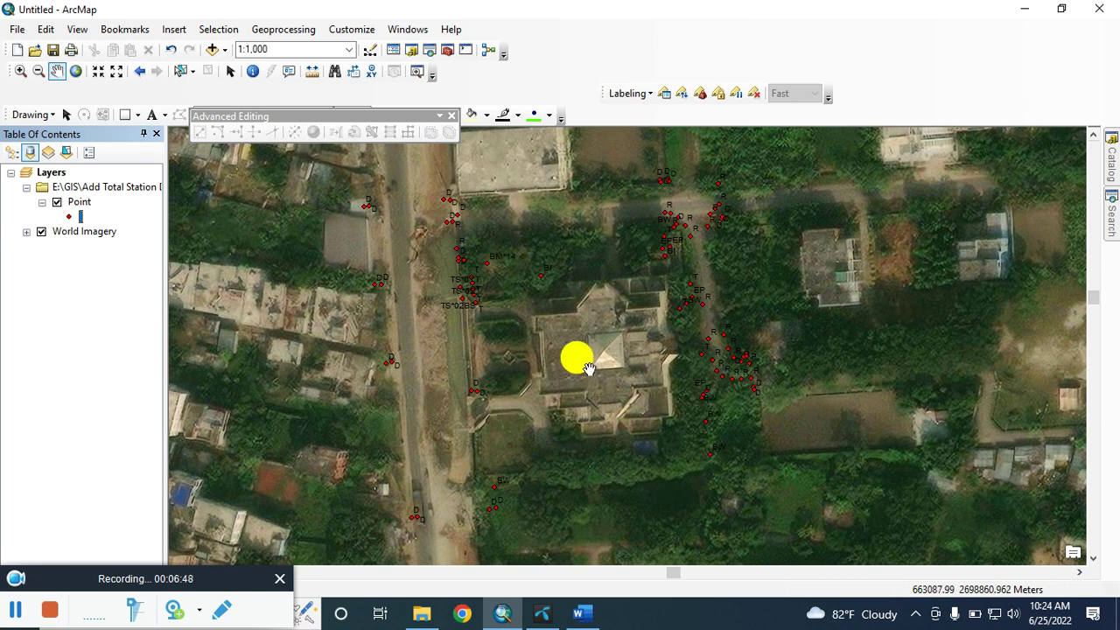
pyautogui.scroll(-1, 594, 368)
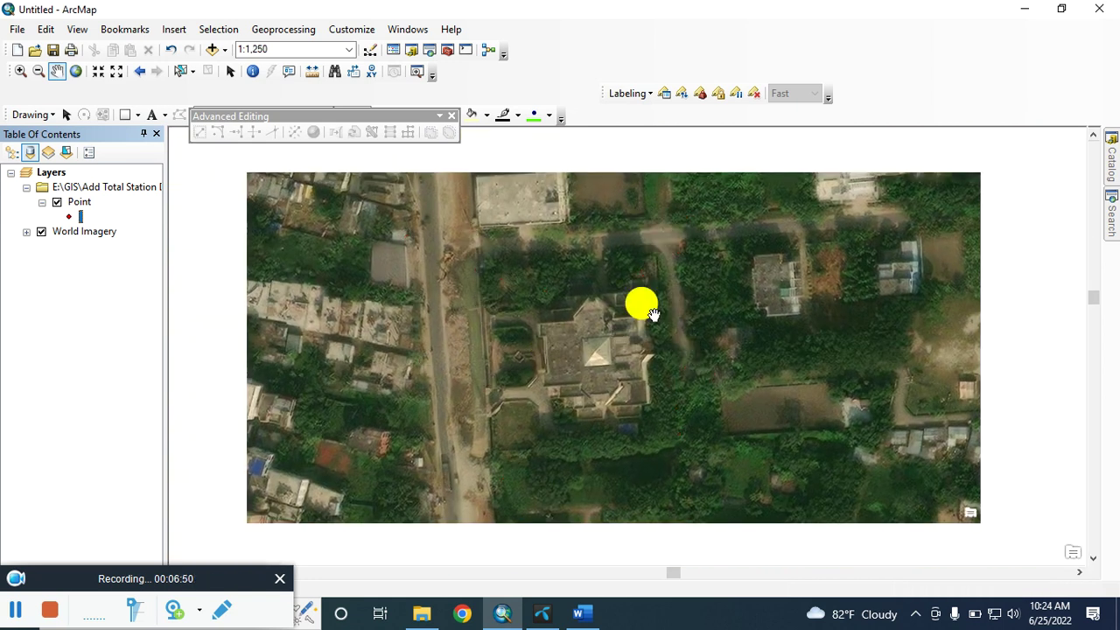